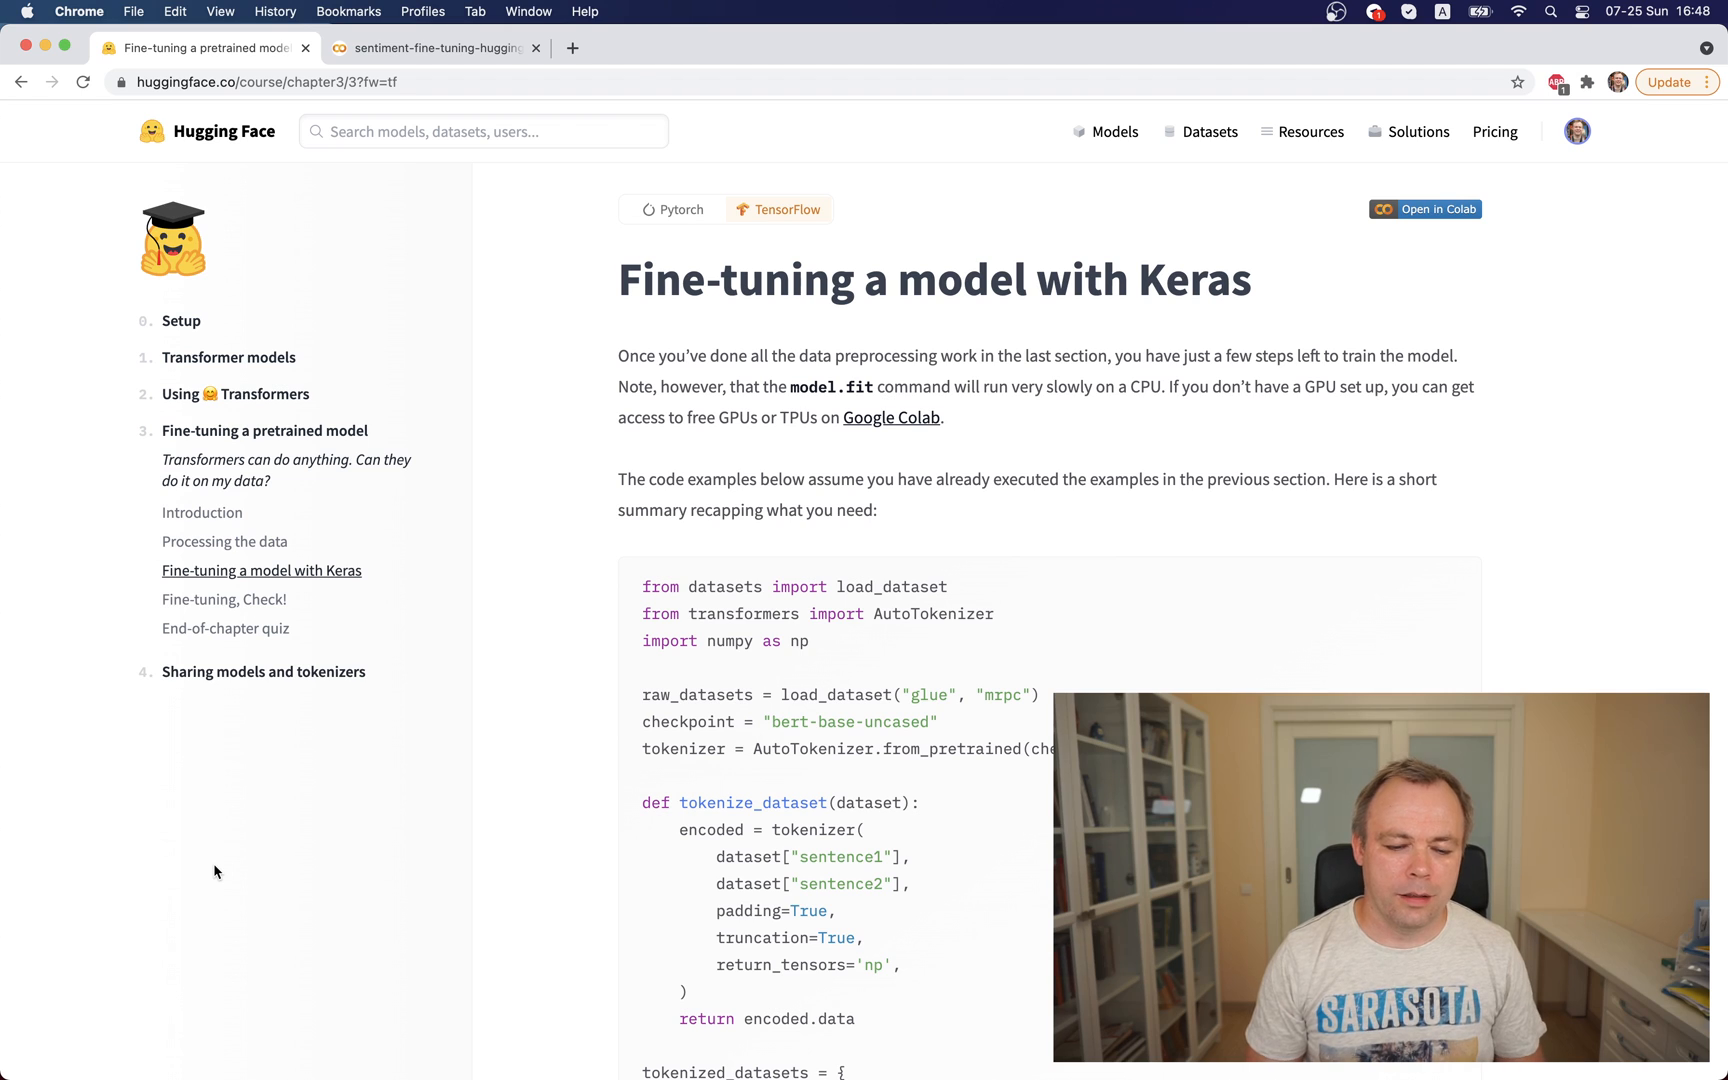
- Switch to the sarcasm fine-tuning notebook and focus the '!pip install transformers' line
{"action": "left_click", "coordinate": [430, 52]}
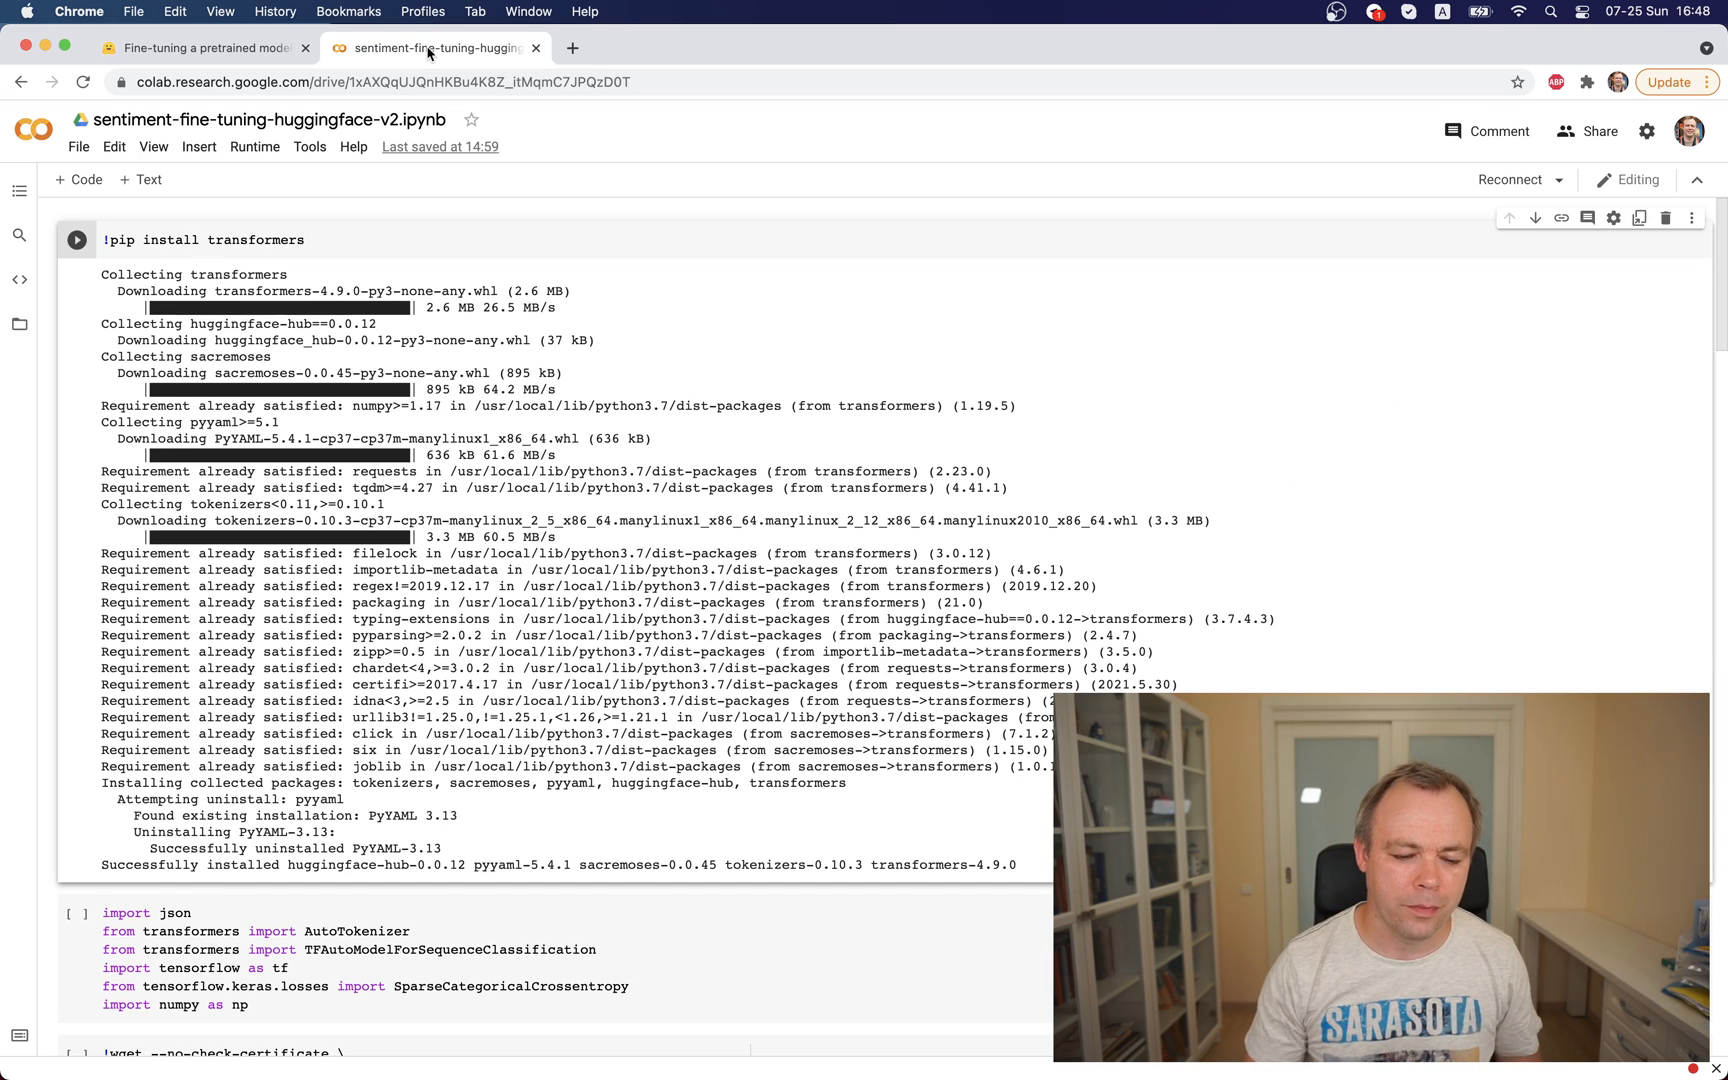
{"action": "mouse_move", "coordinate": [651, 227]}
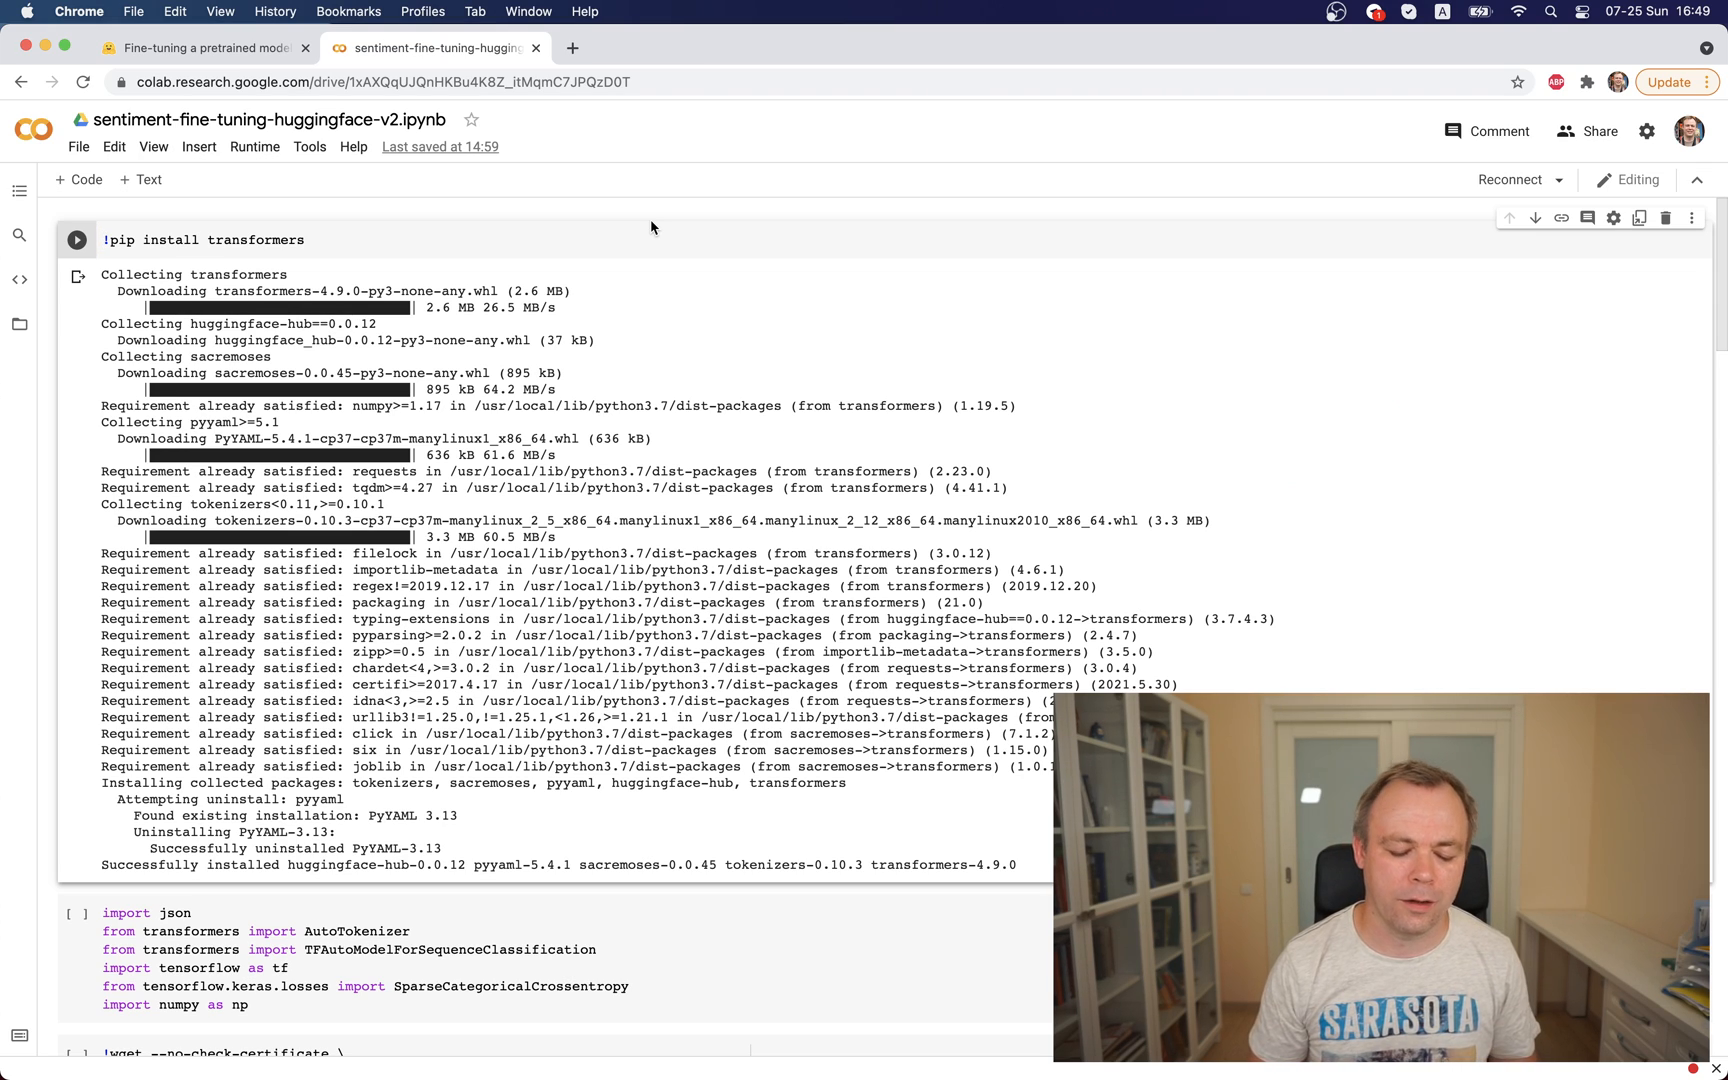
{"action": "left_click", "coordinate": [546, 235]}
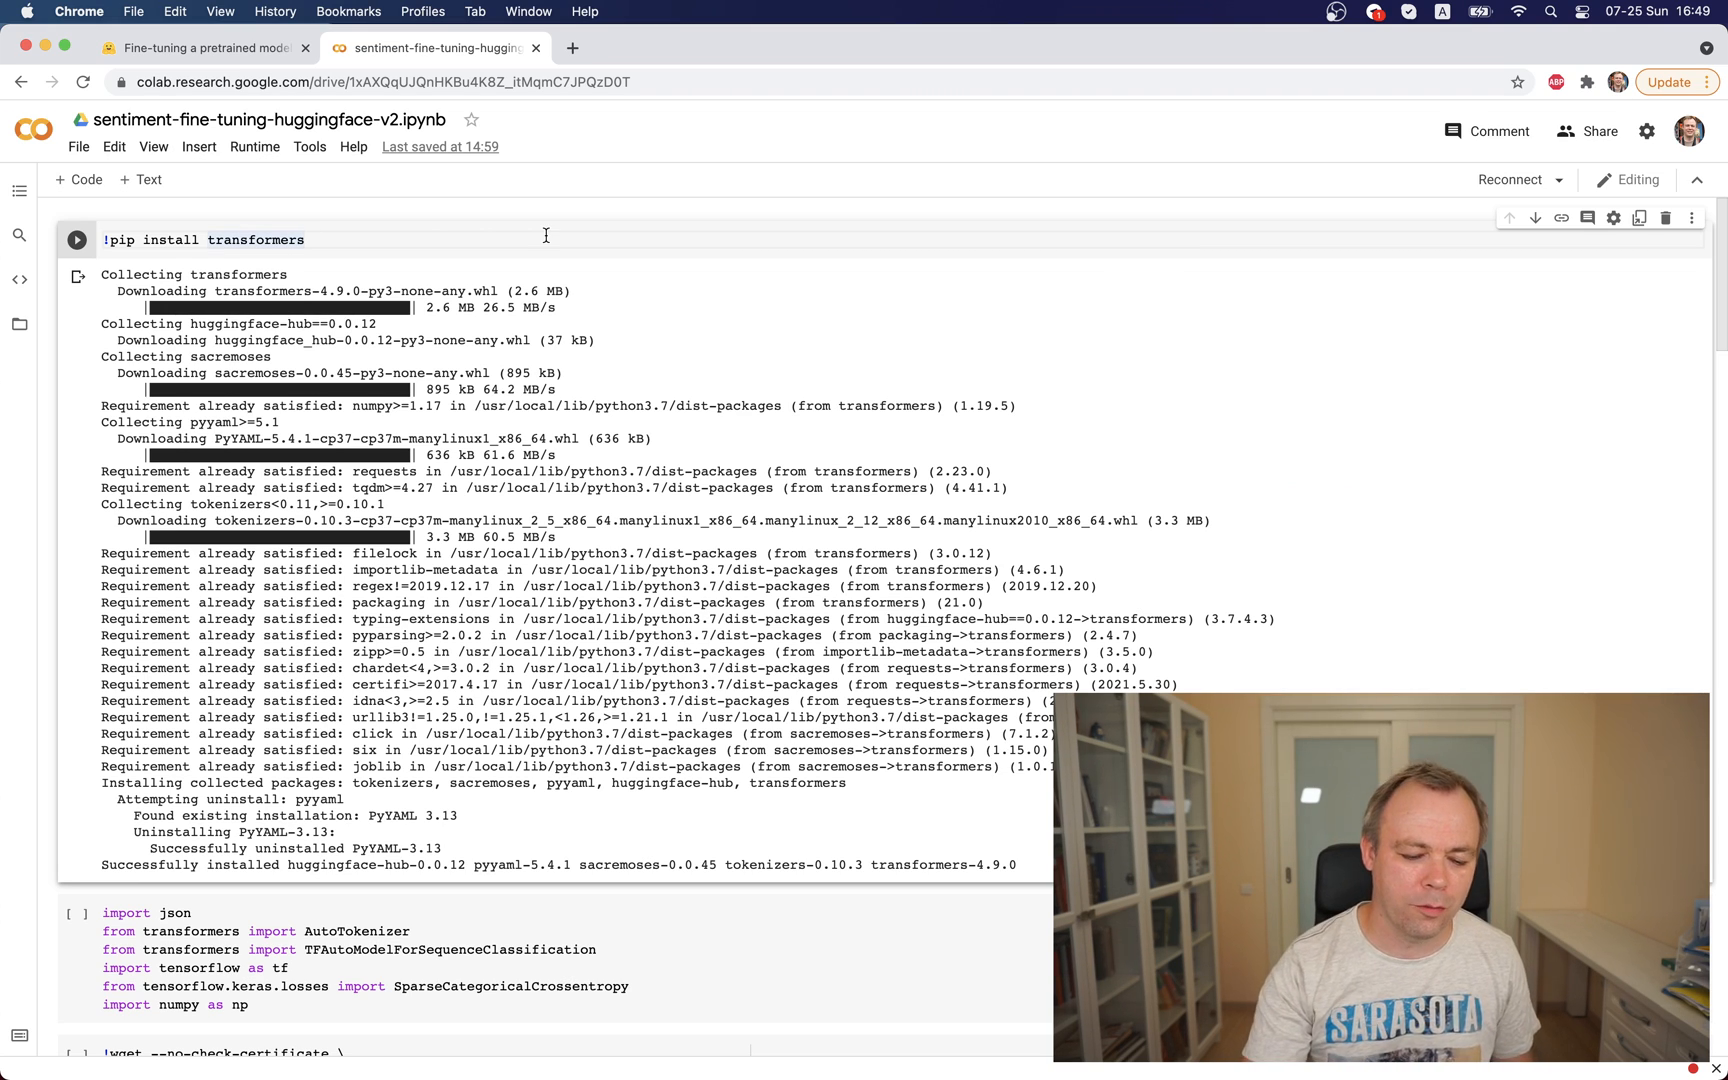
{"action": "scroll", "coordinate": [545, 235], "scroll_direction": "down", "scroll_amount": 3}
{"action": "scroll", "coordinate": [428, 377], "scroll_direction": "down", "scroll_amount": 5}
{"action": "left_click", "coordinate": [428, 377]}
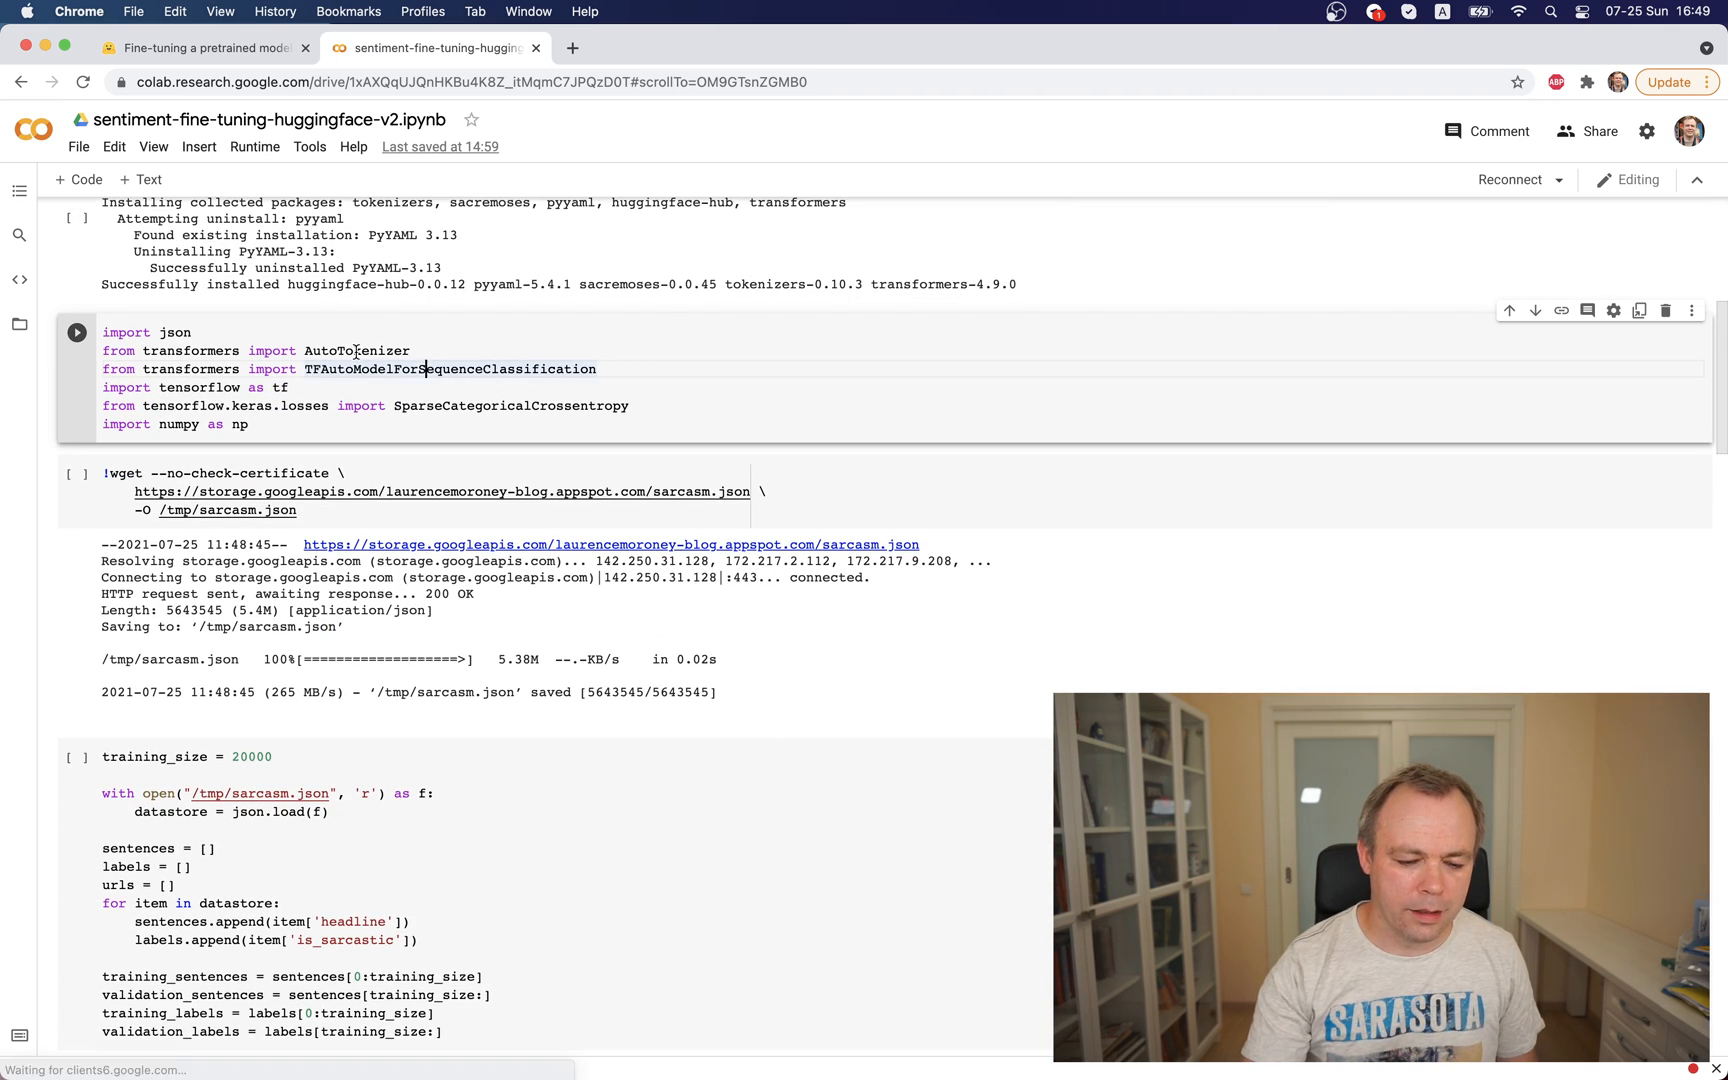
{"action": "double_click", "coordinate": [348, 350]}
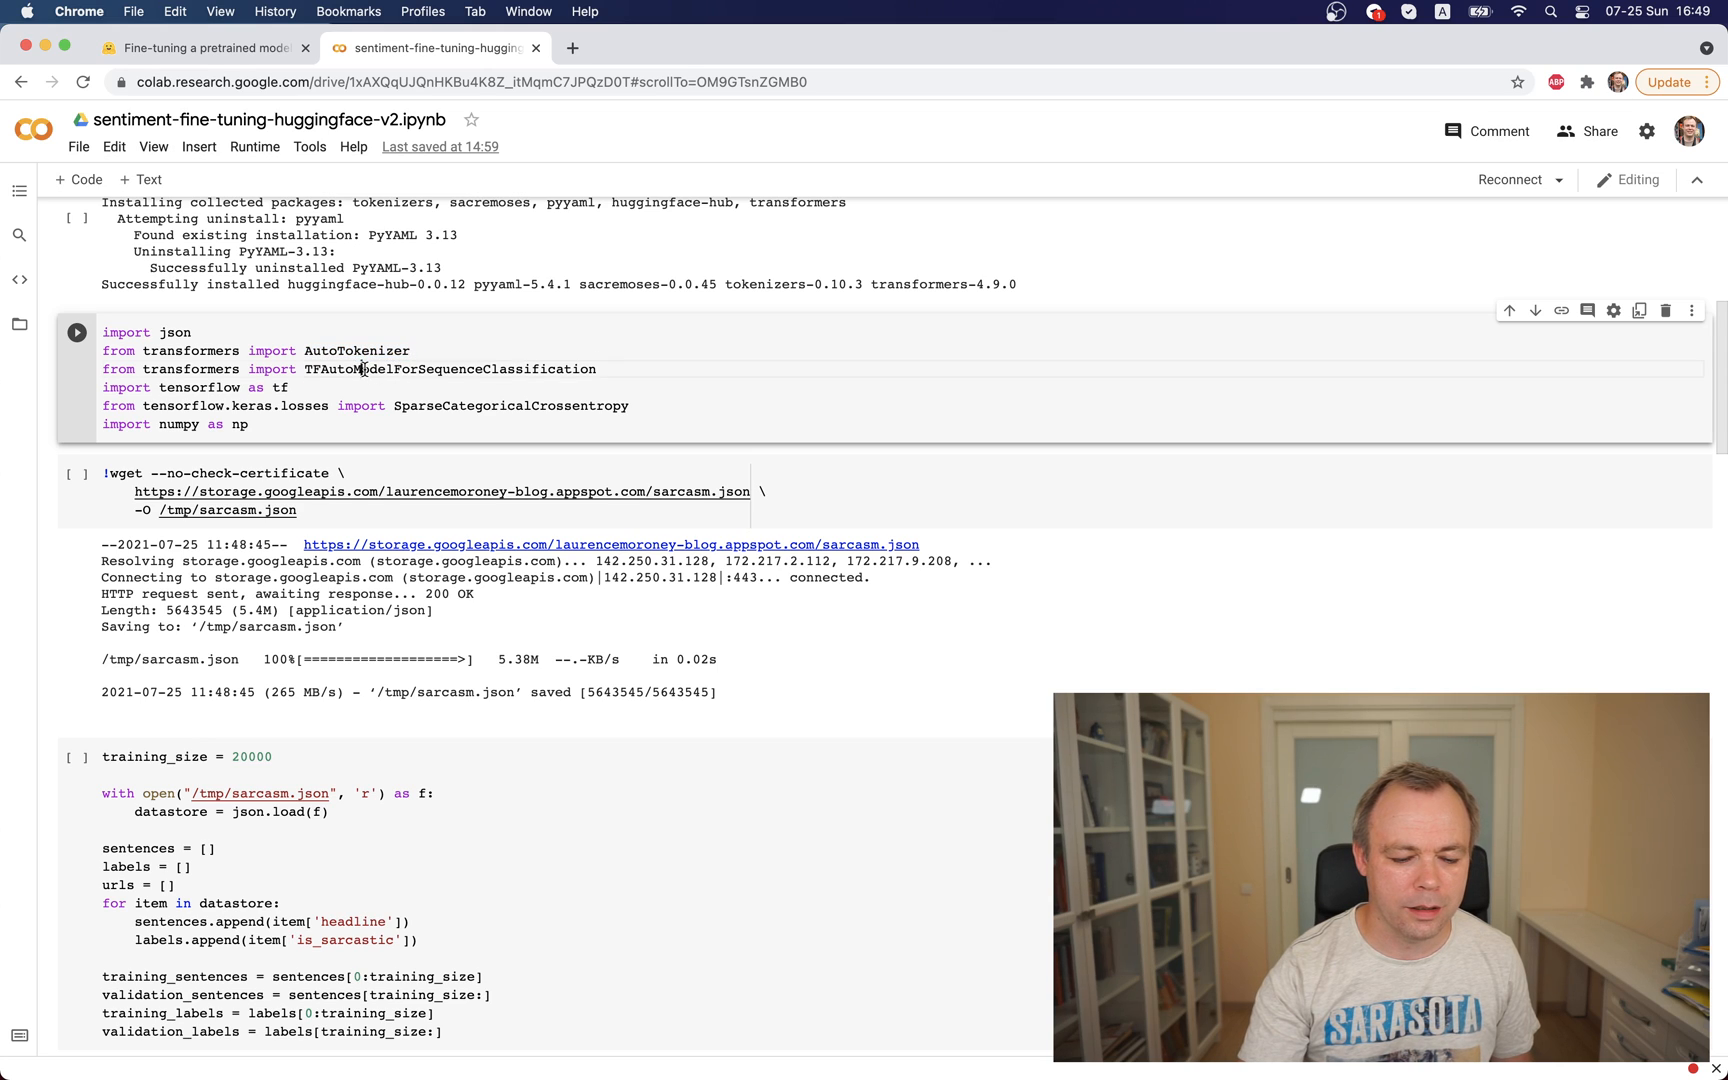
{"action": "double_click", "coordinate": [365, 368]}
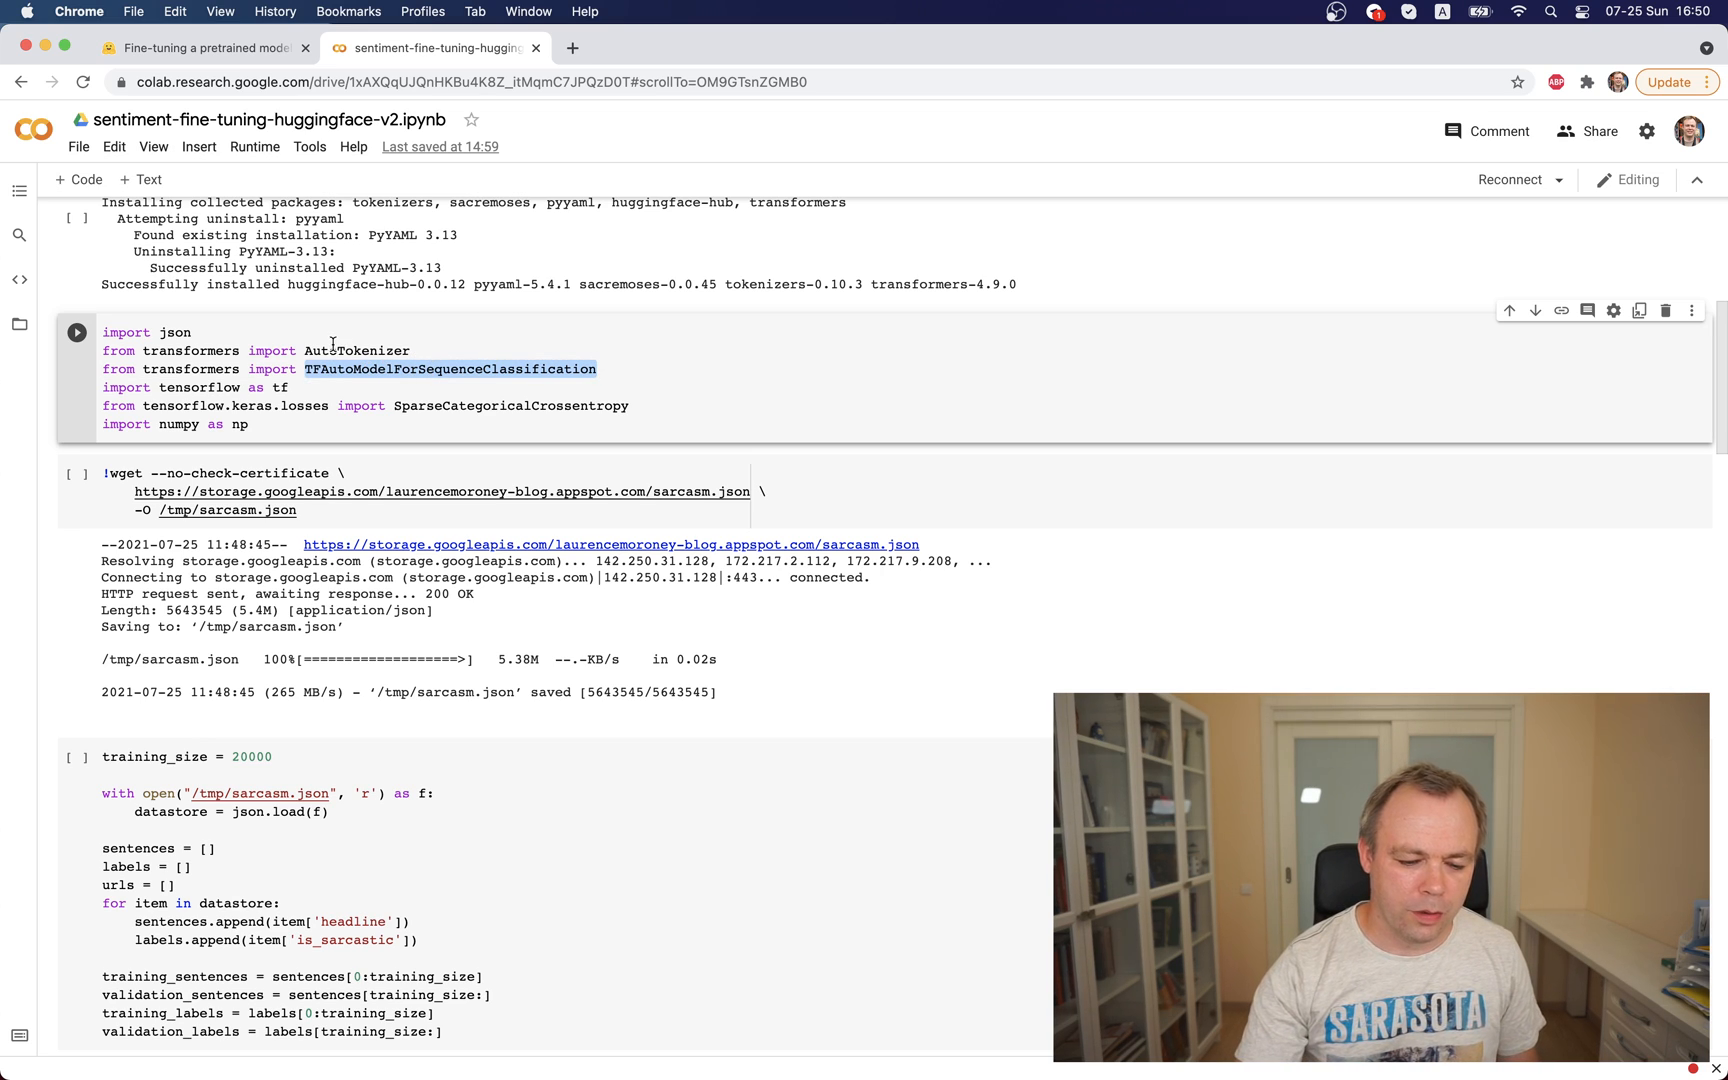
{"action": "key", "text": "shift+Return"}
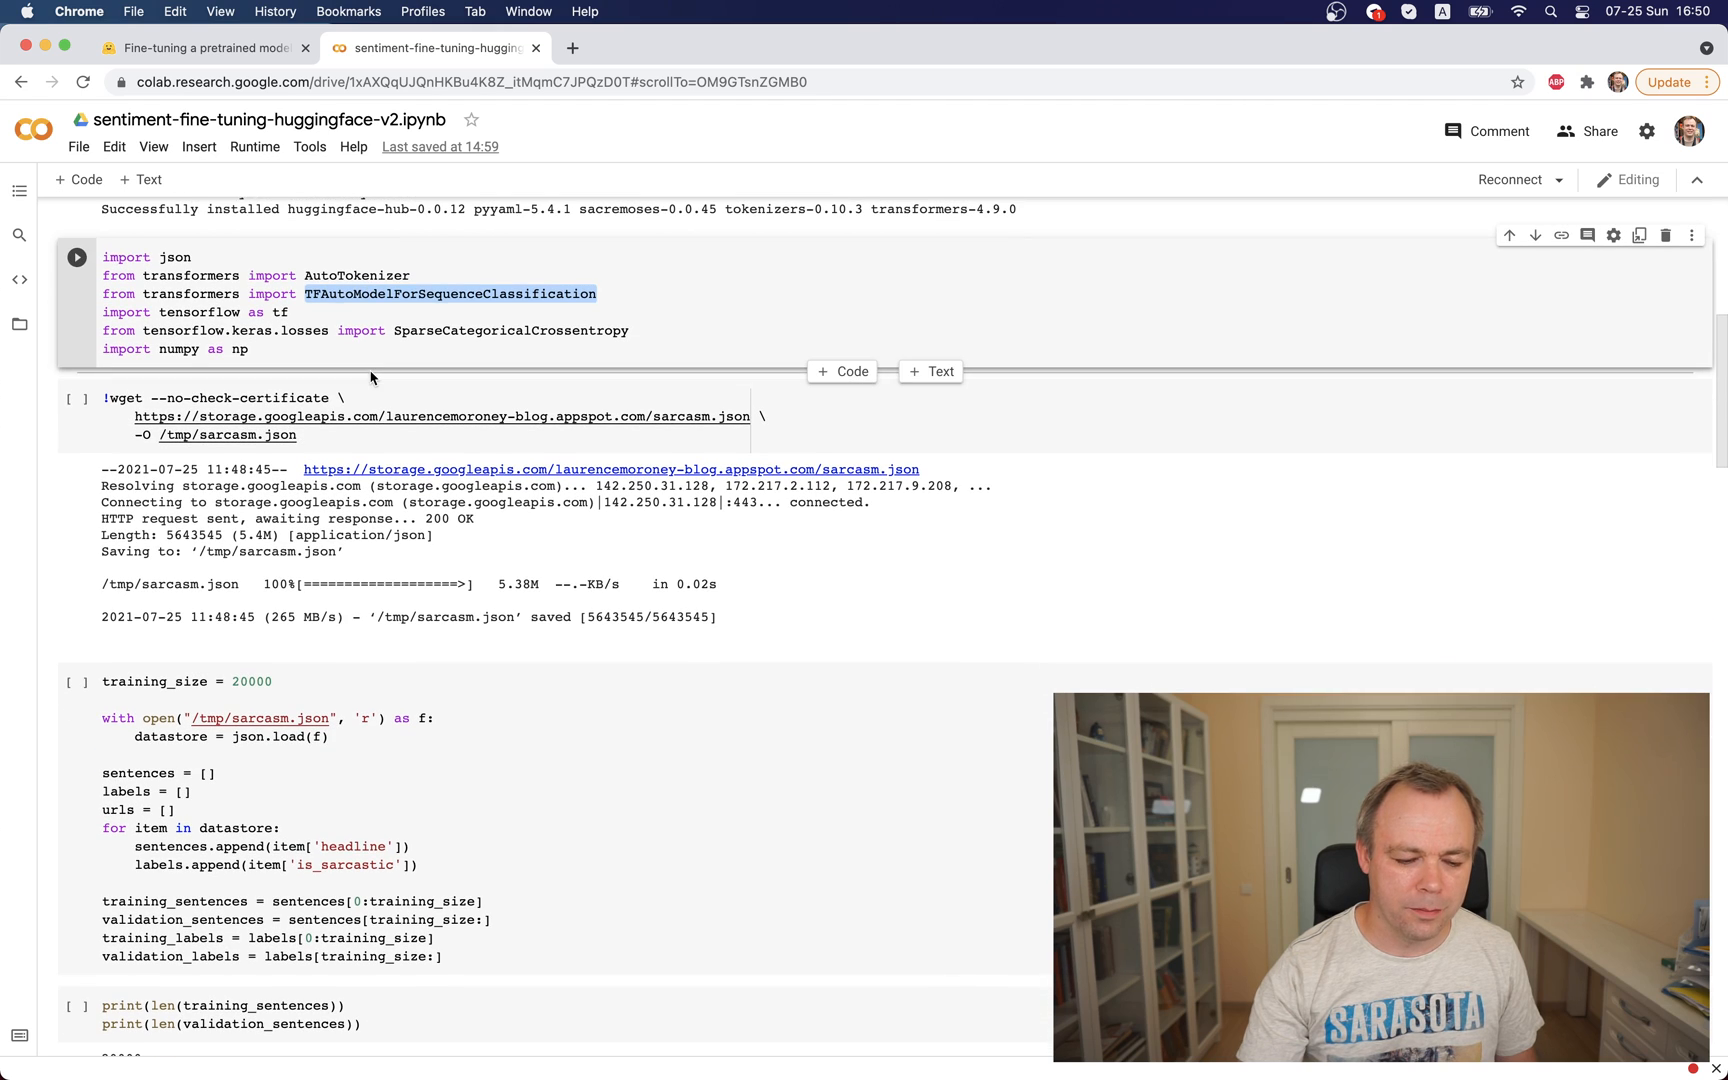
{"action": "scroll", "coordinate": [370, 371], "scroll_direction": "up", "scroll_amount": 2}
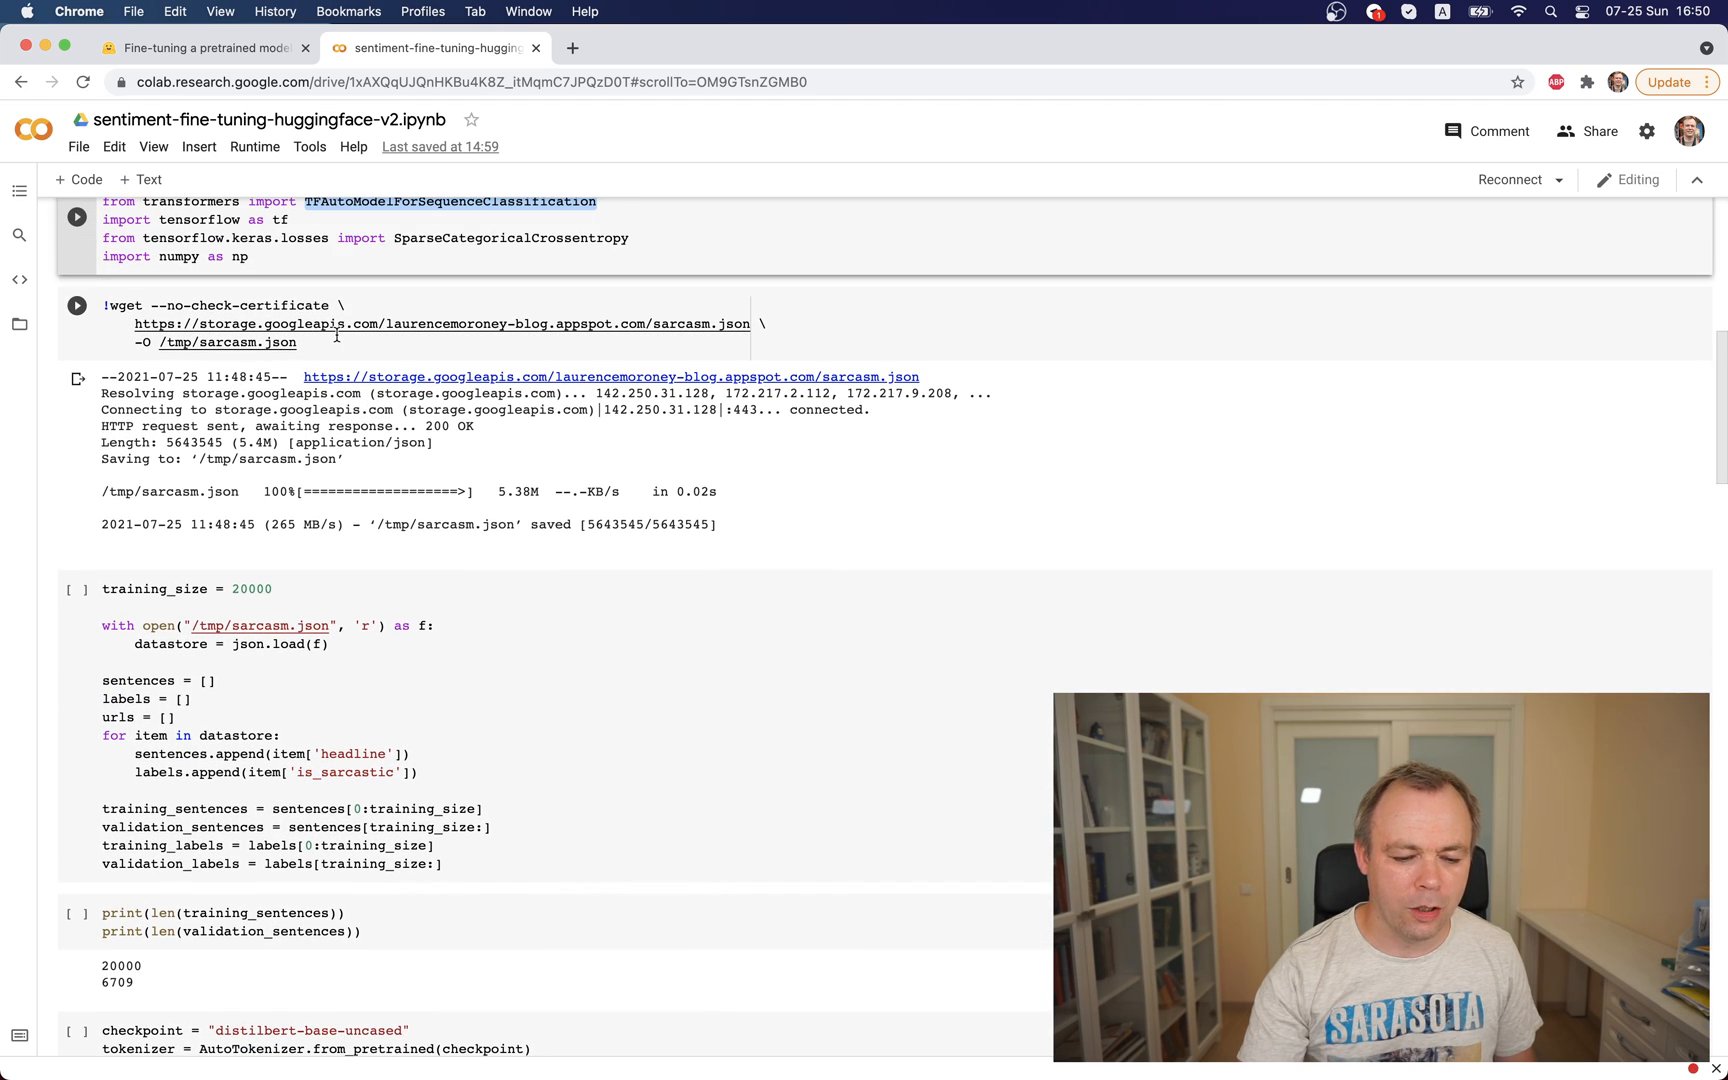
{"action": "left_click", "coordinate": [336, 334]}
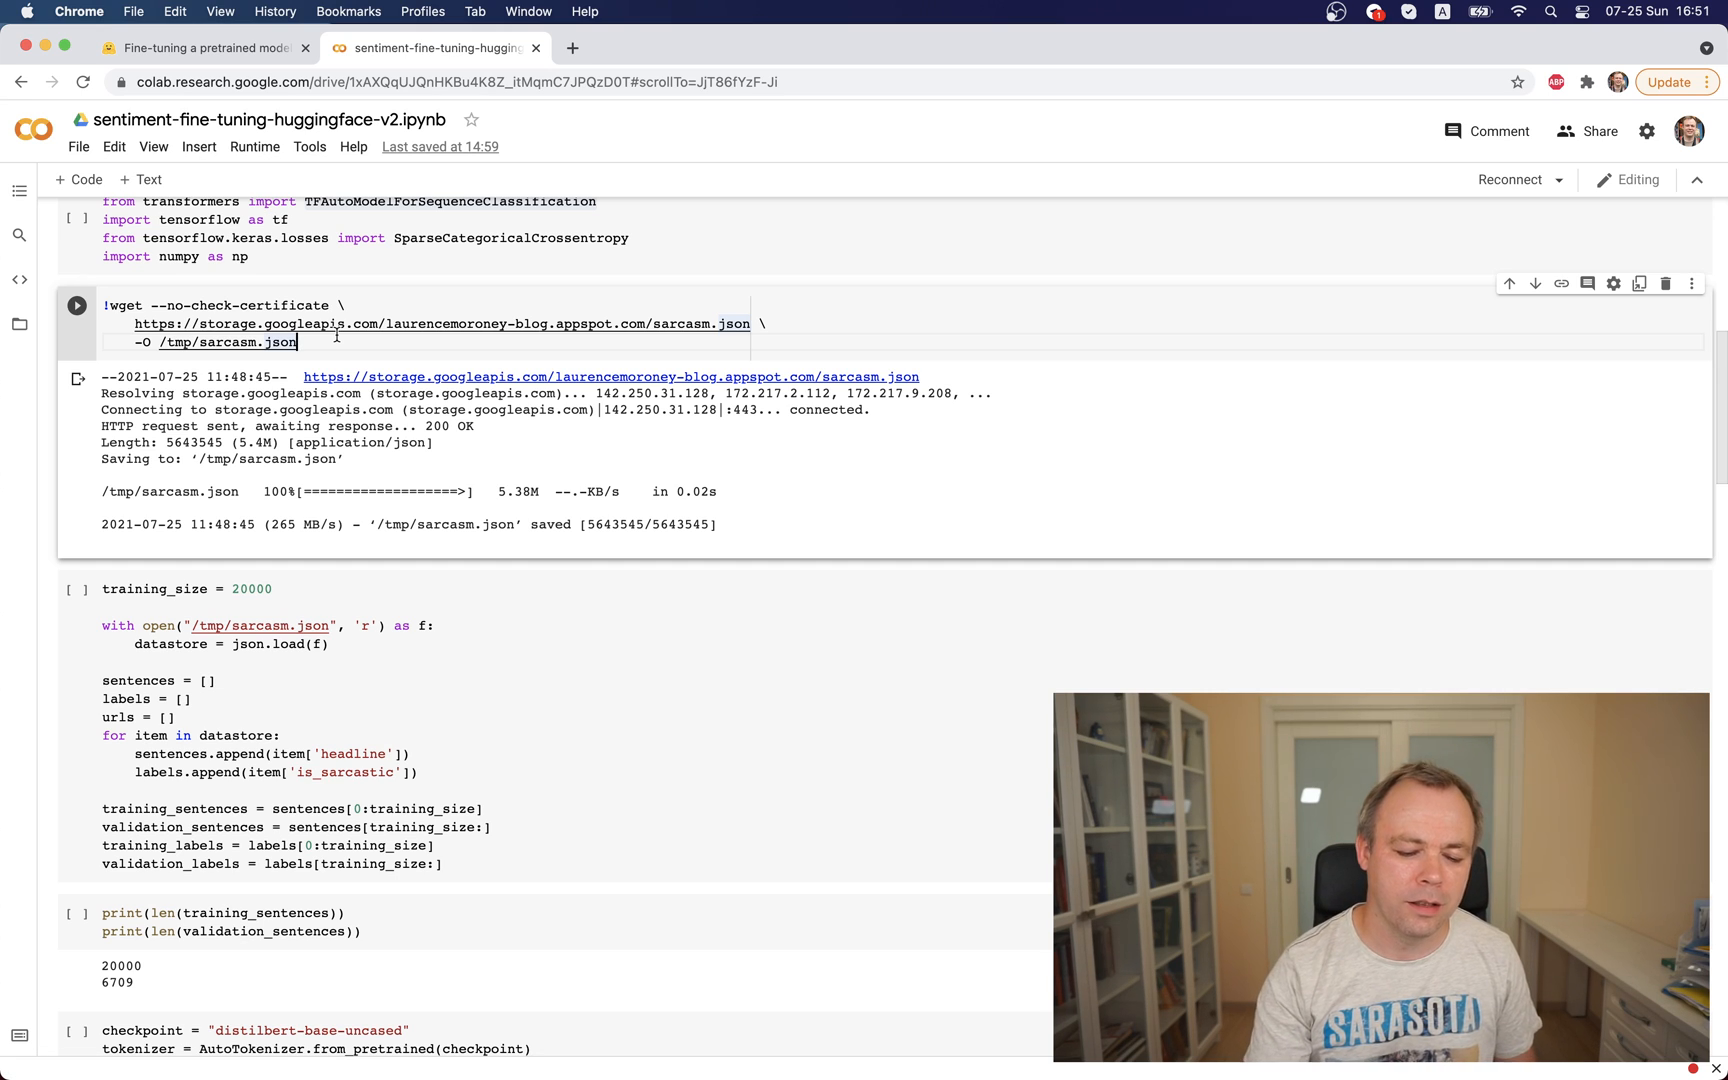
{"action": "scroll", "coordinate": [336, 335], "scroll_direction": "down", "scroll_amount": 2}
{"action": "left_click", "coordinate": [274, 589]}
{"action": "scroll", "coordinate": [275, 582], "scroll_direction": "down", "scroll_amount": 2}
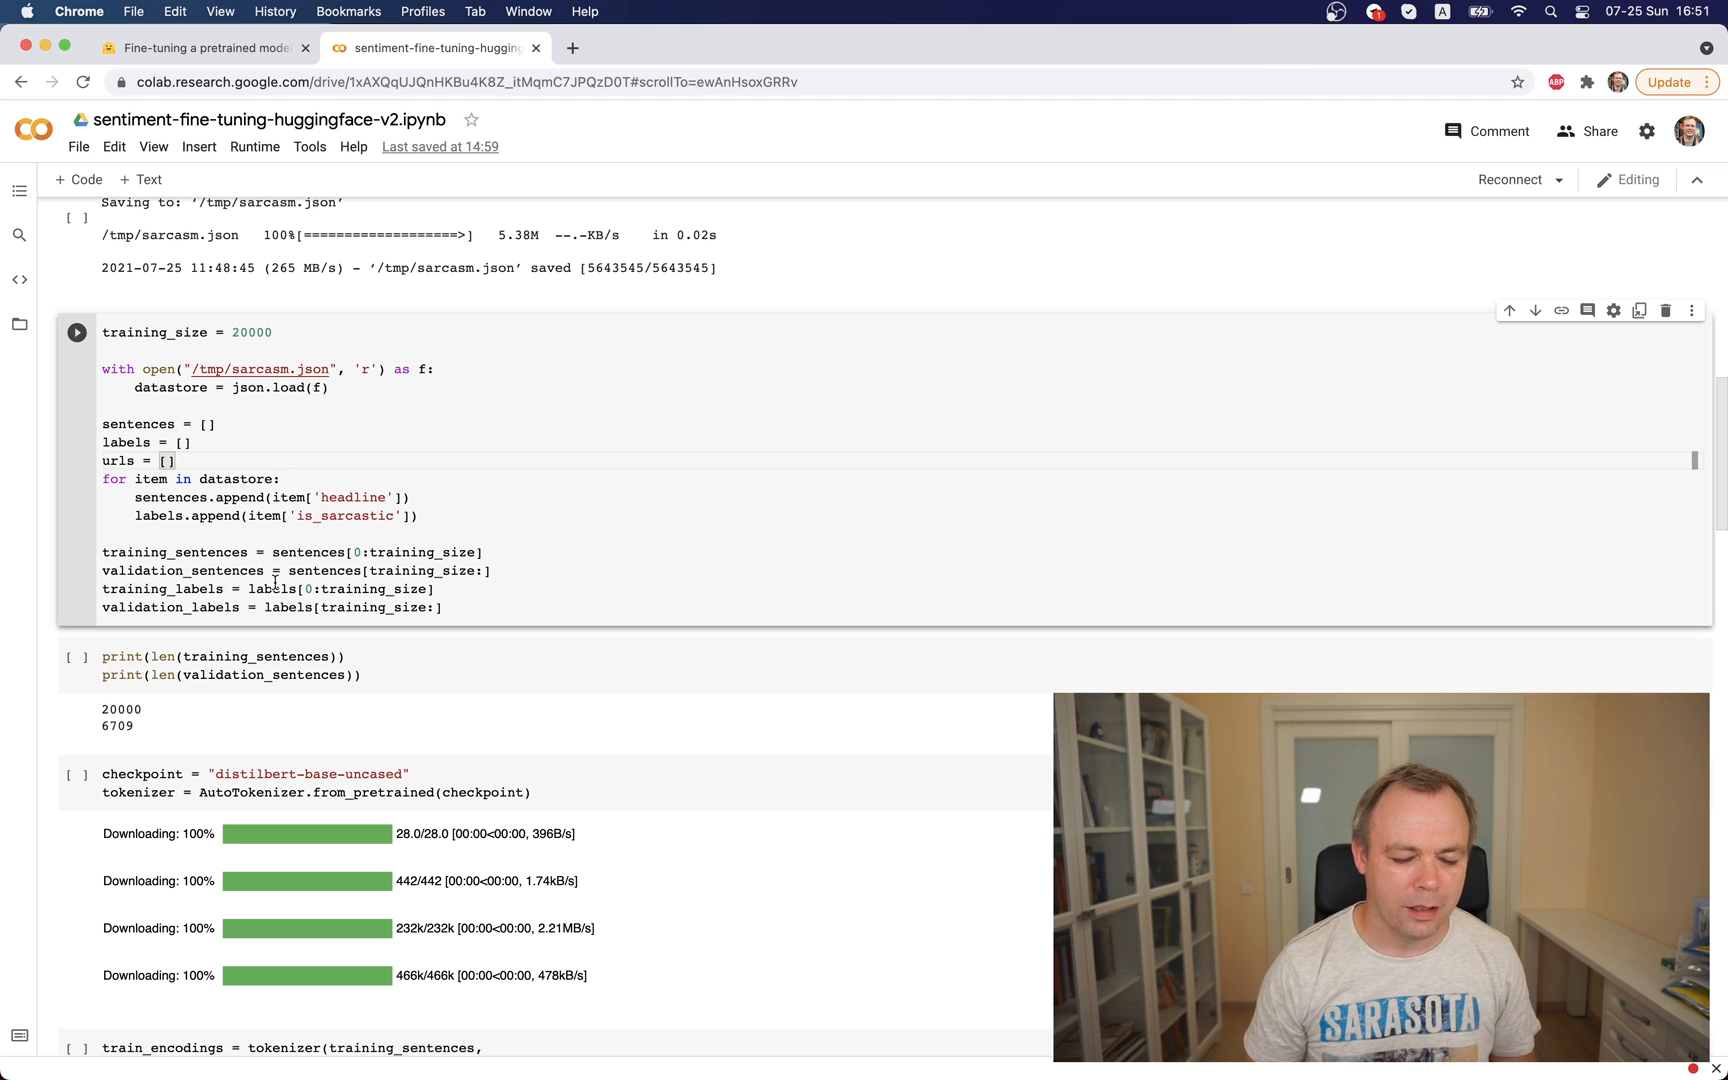
{"action": "scroll", "coordinate": [216, 590], "scroll_direction": "down", "scroll_amount": 2}
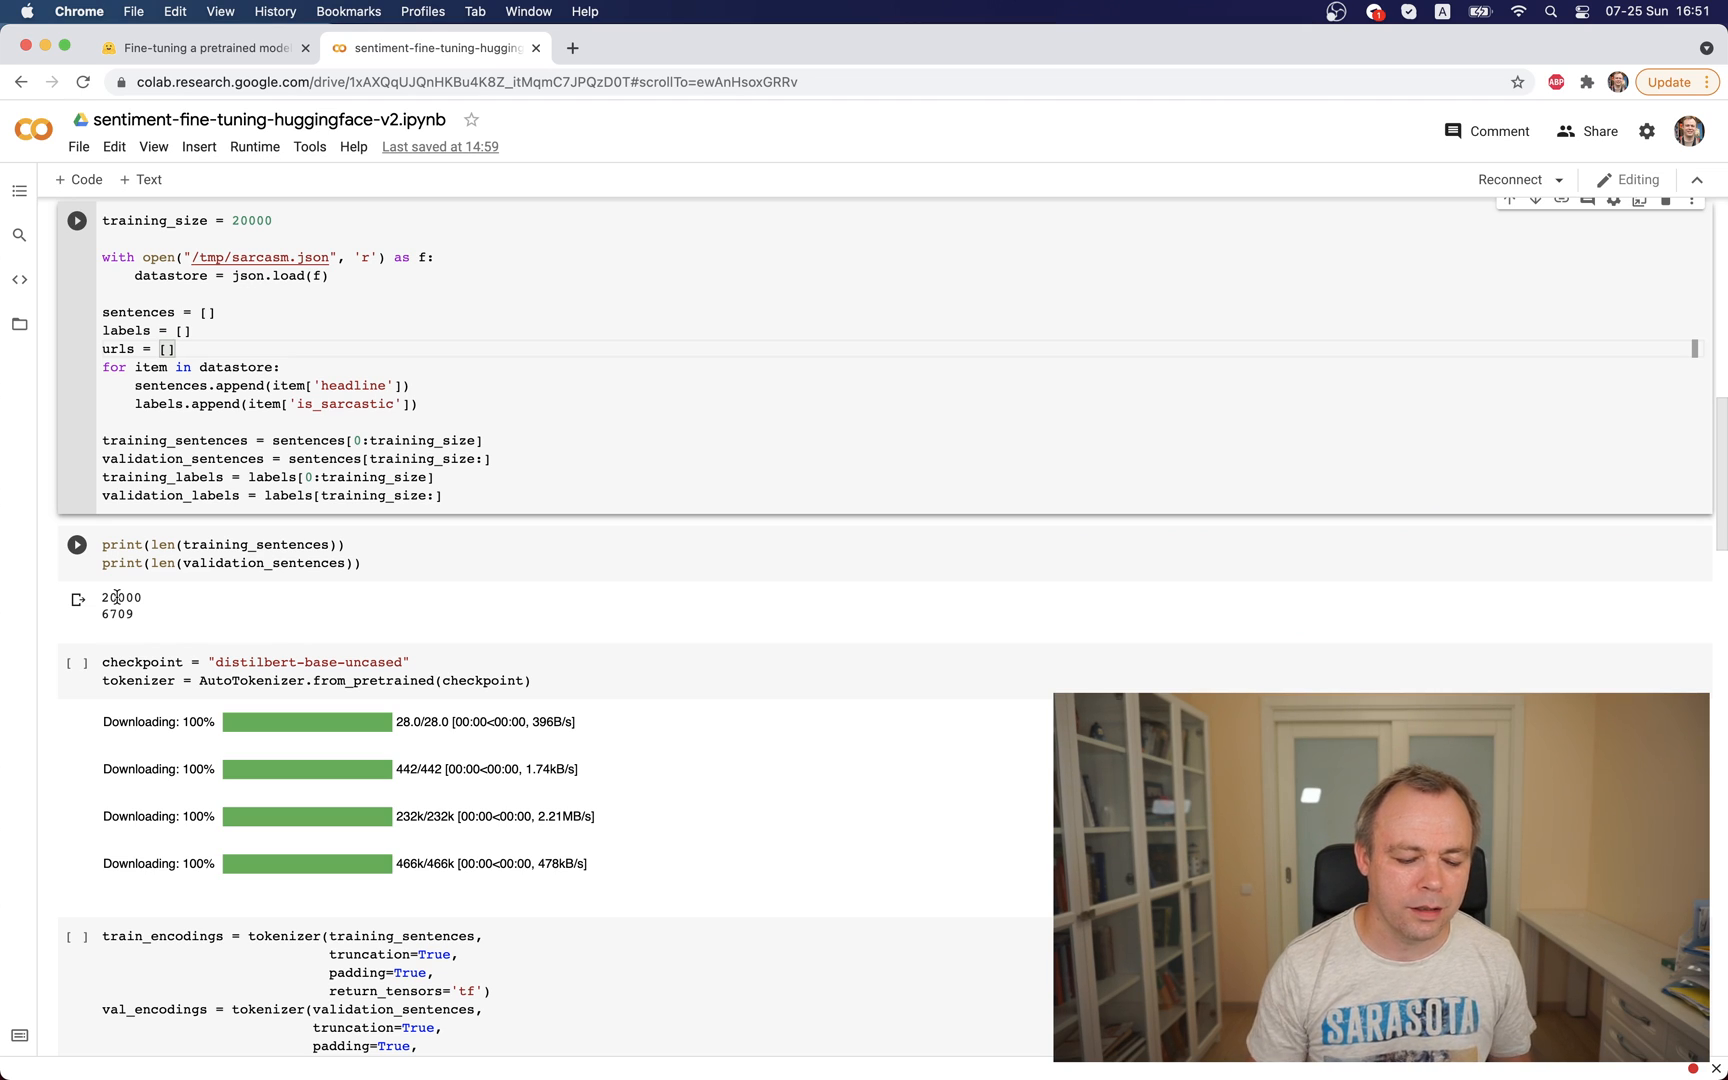
{"action": "mouse_move", "coordinate": [119, 778]}
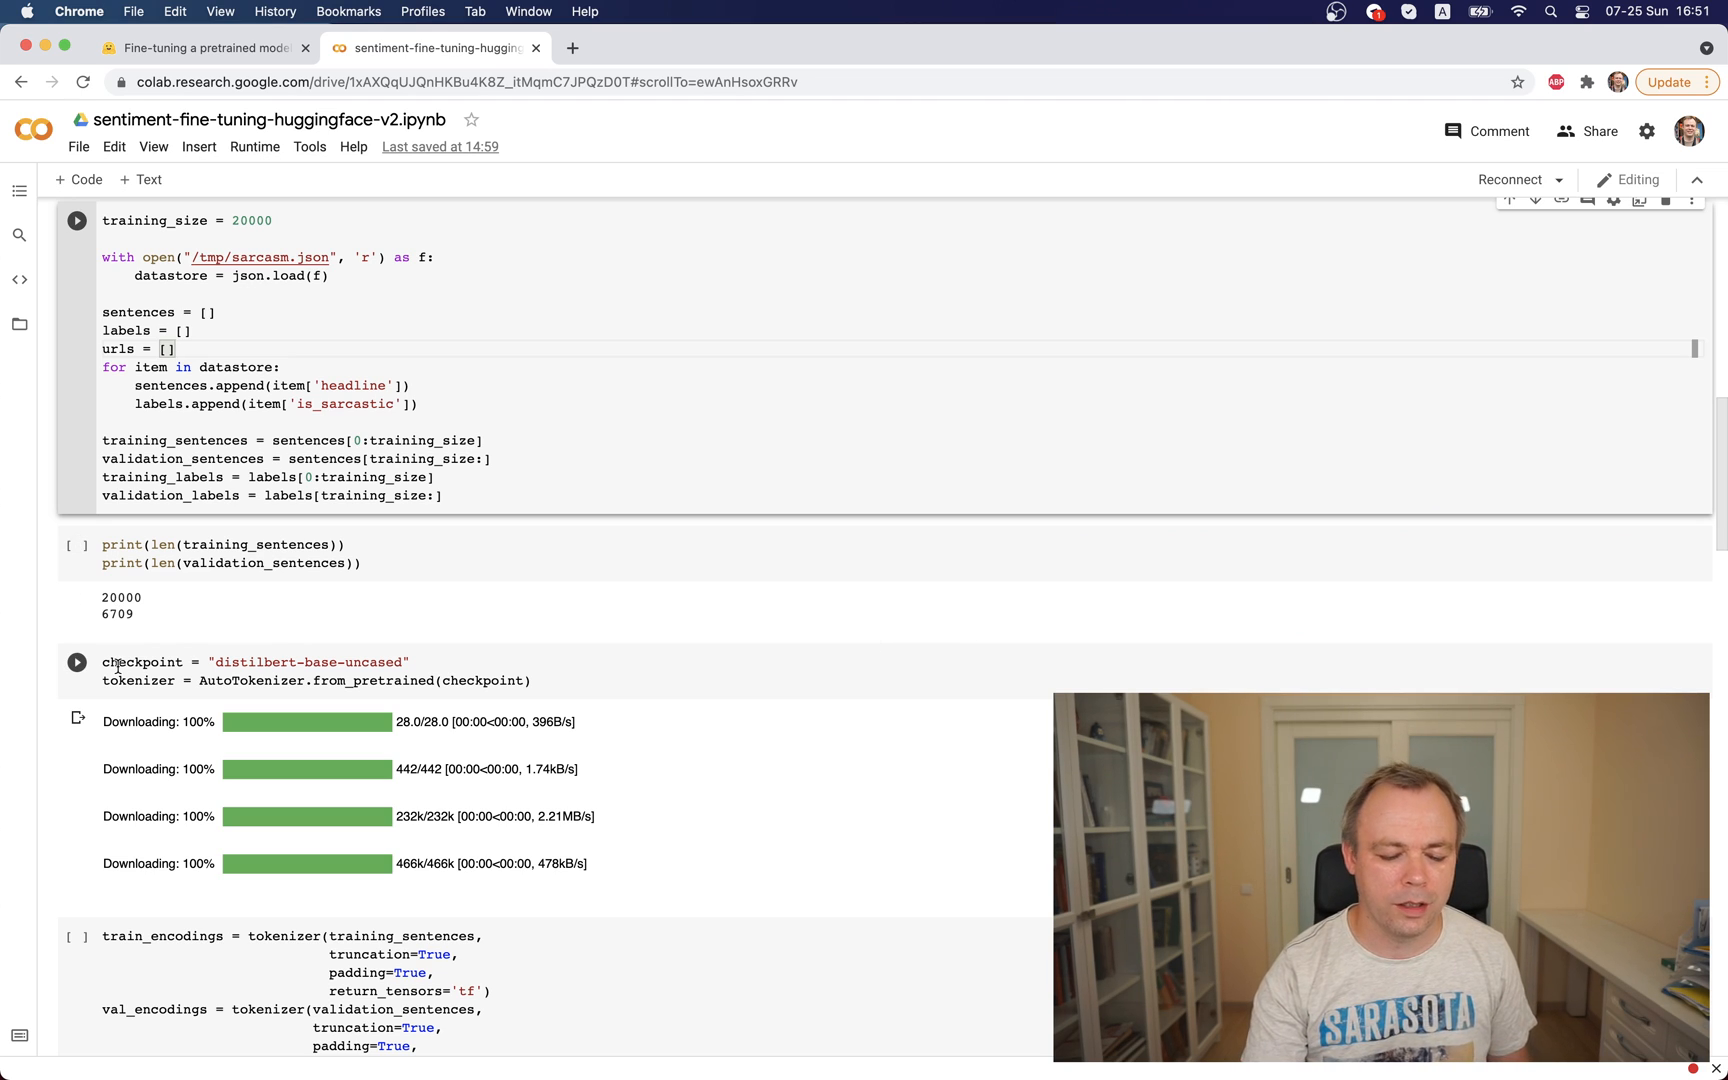
{"action": "scroll", "coordinate": [119, 665], "scroll_direction": "down", "scroll_amount": 1}
{"action": "left_click", "coordinate": [278, 616]}
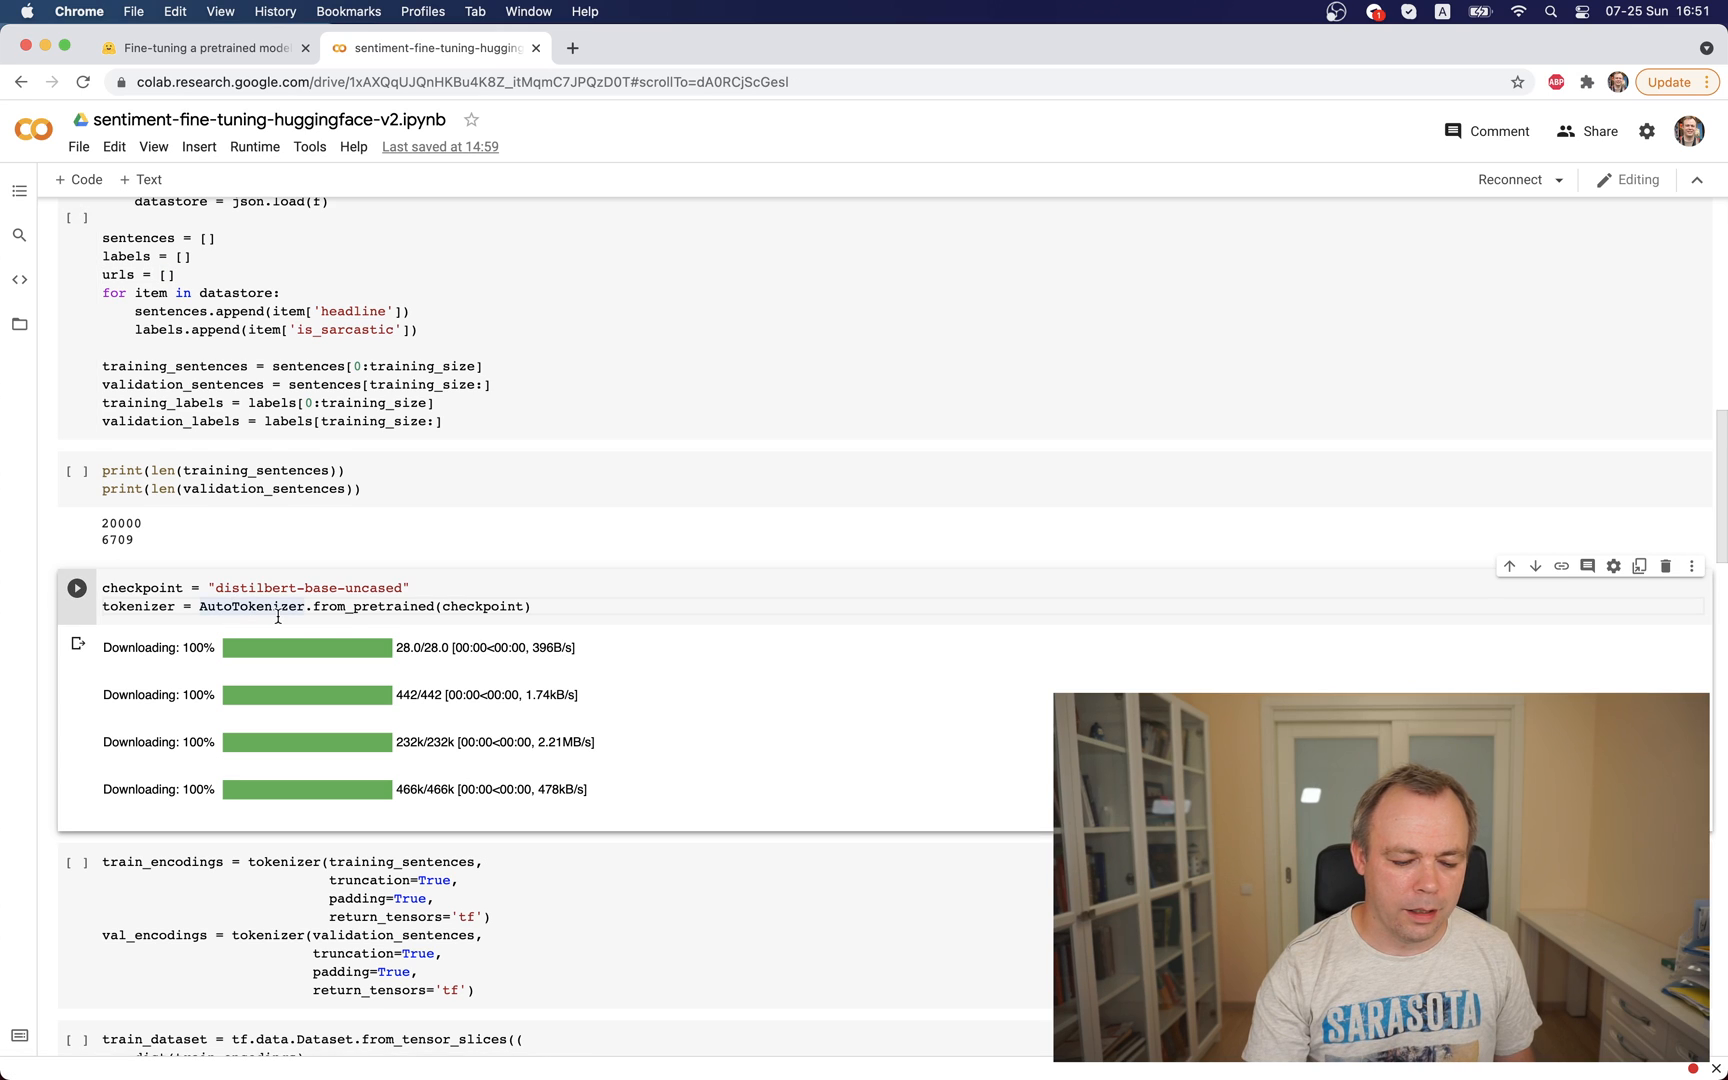
{"action": "scroll", "coordinate": [279, 616], "scroll_direction": "down", "scroll_amount": 1}
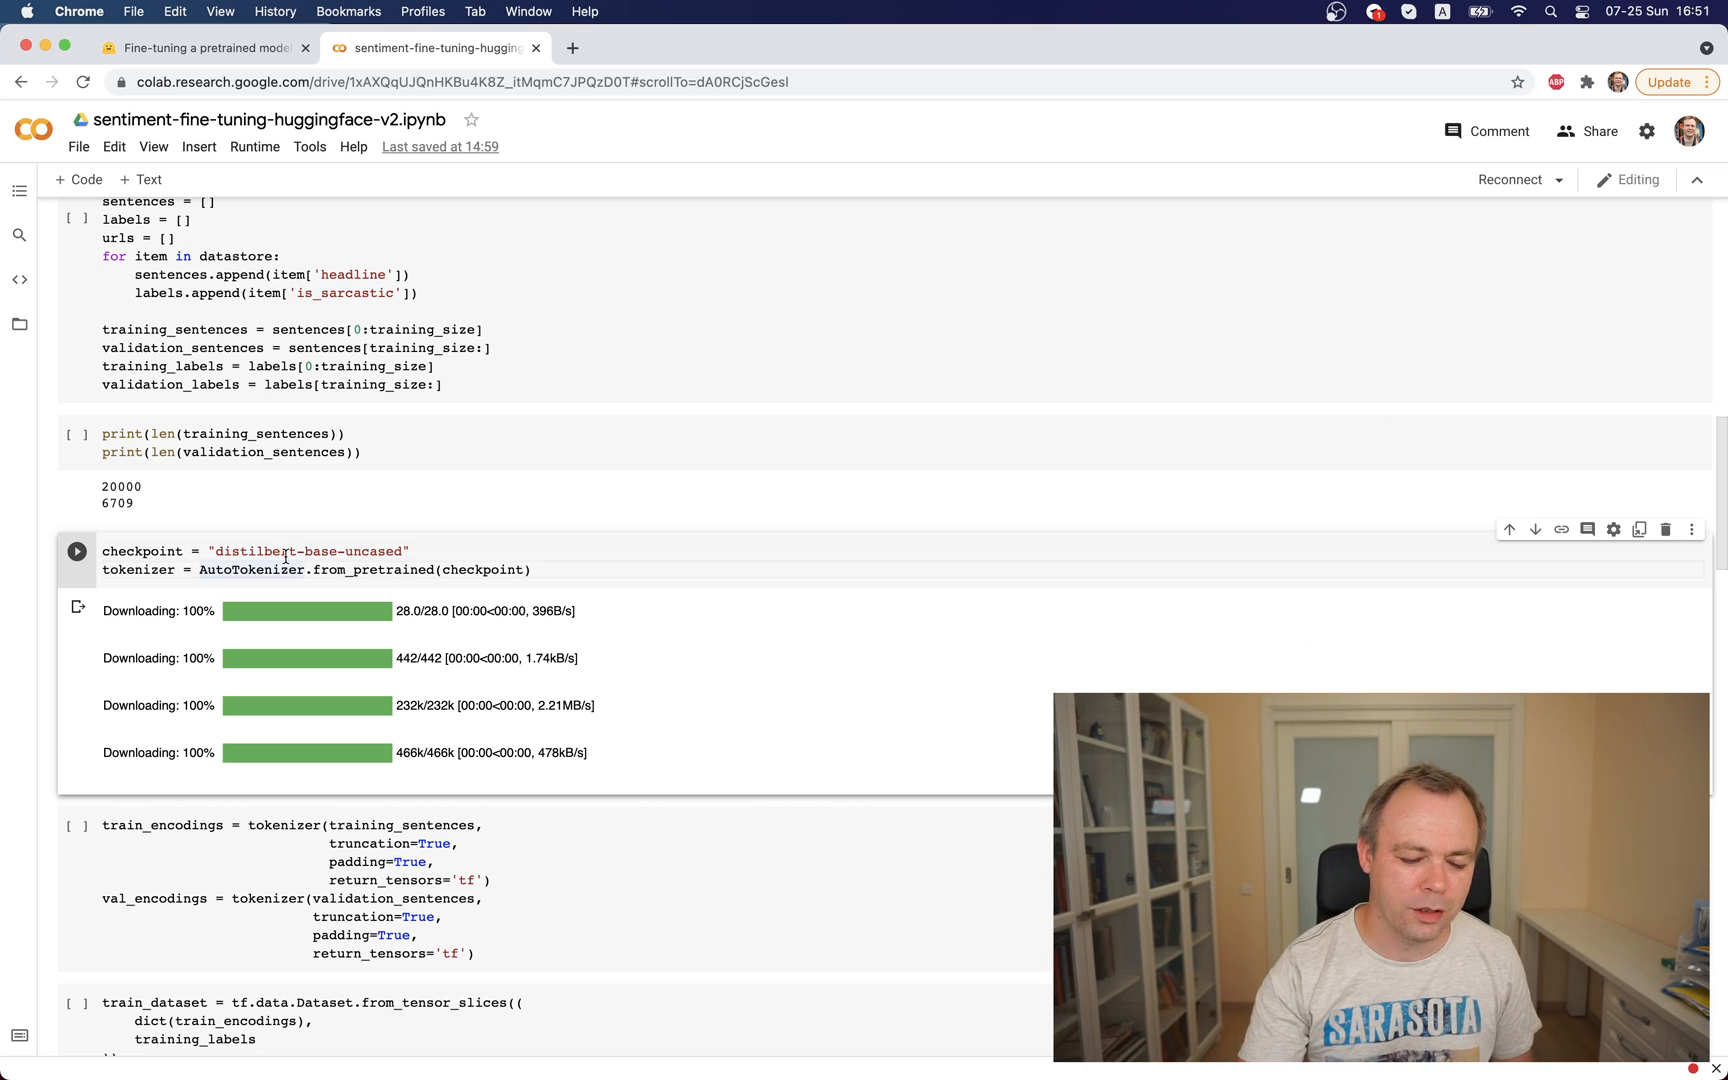
{"action": "double_click", "coordinate": [286, 553]}
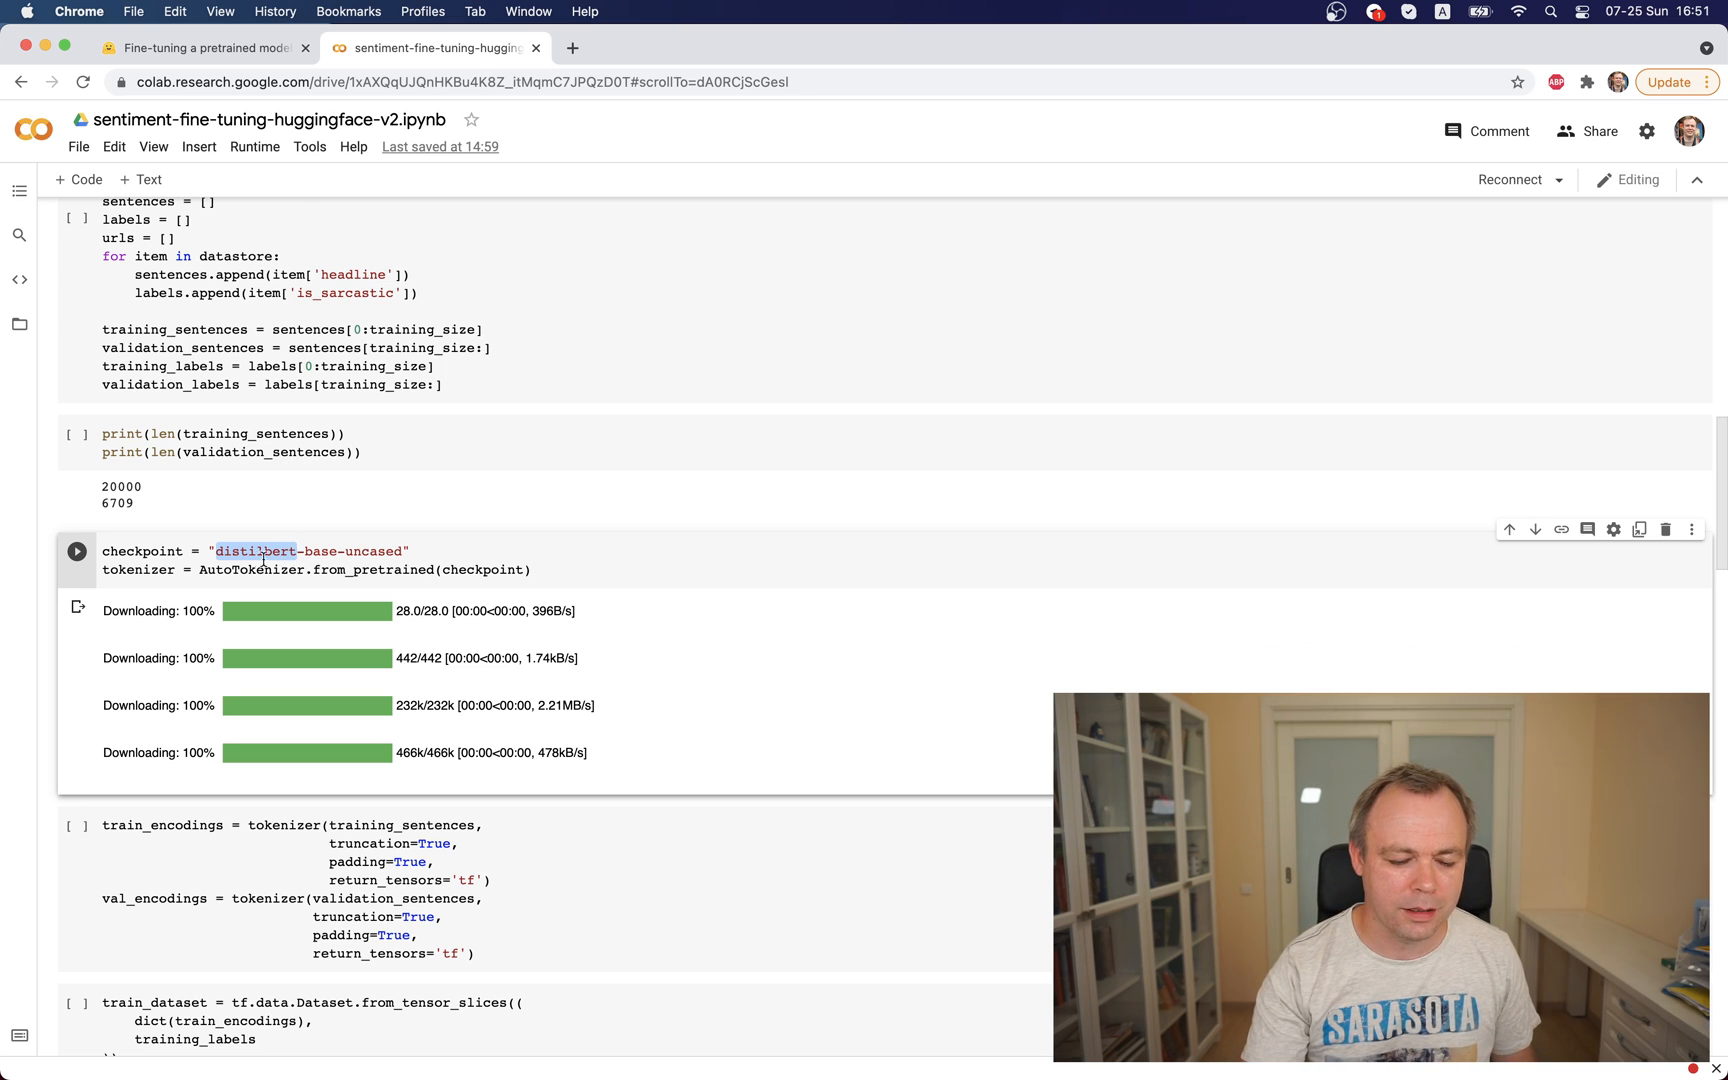
{"action": "double_click", "coordinate": [302, 571]}
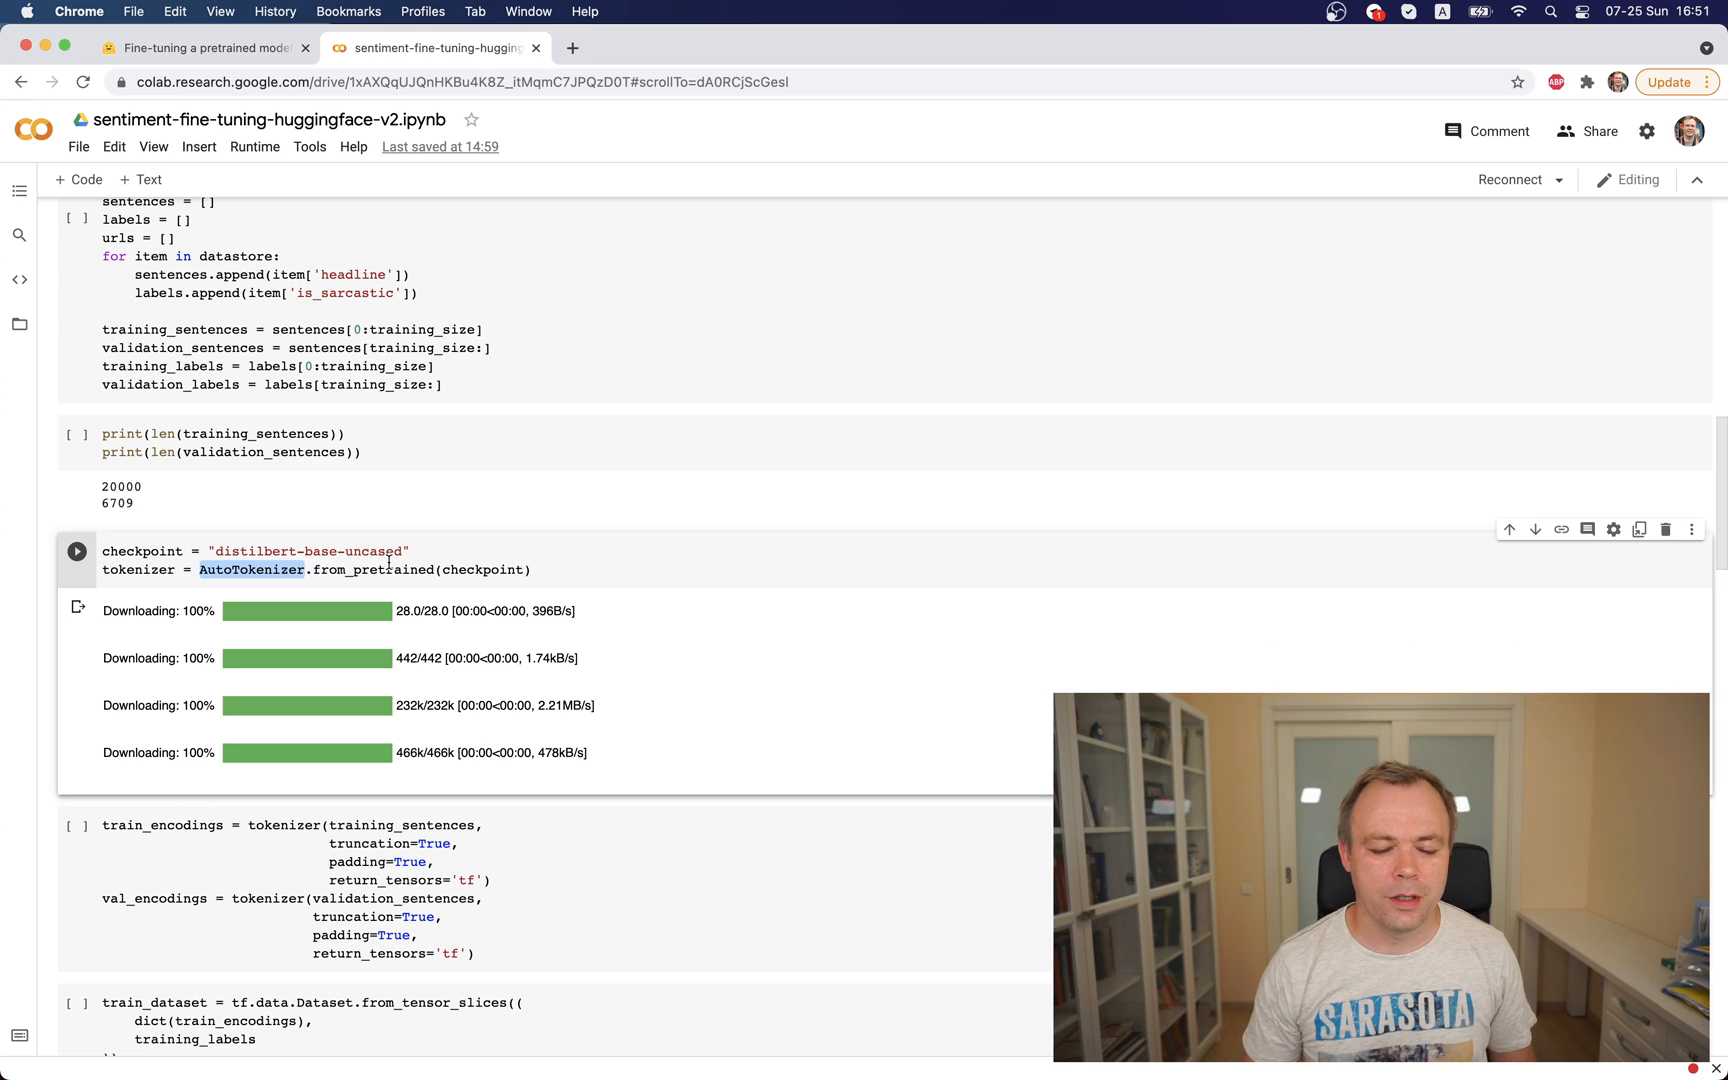
{"action": "double_click", "coordinate": [264, 565]}
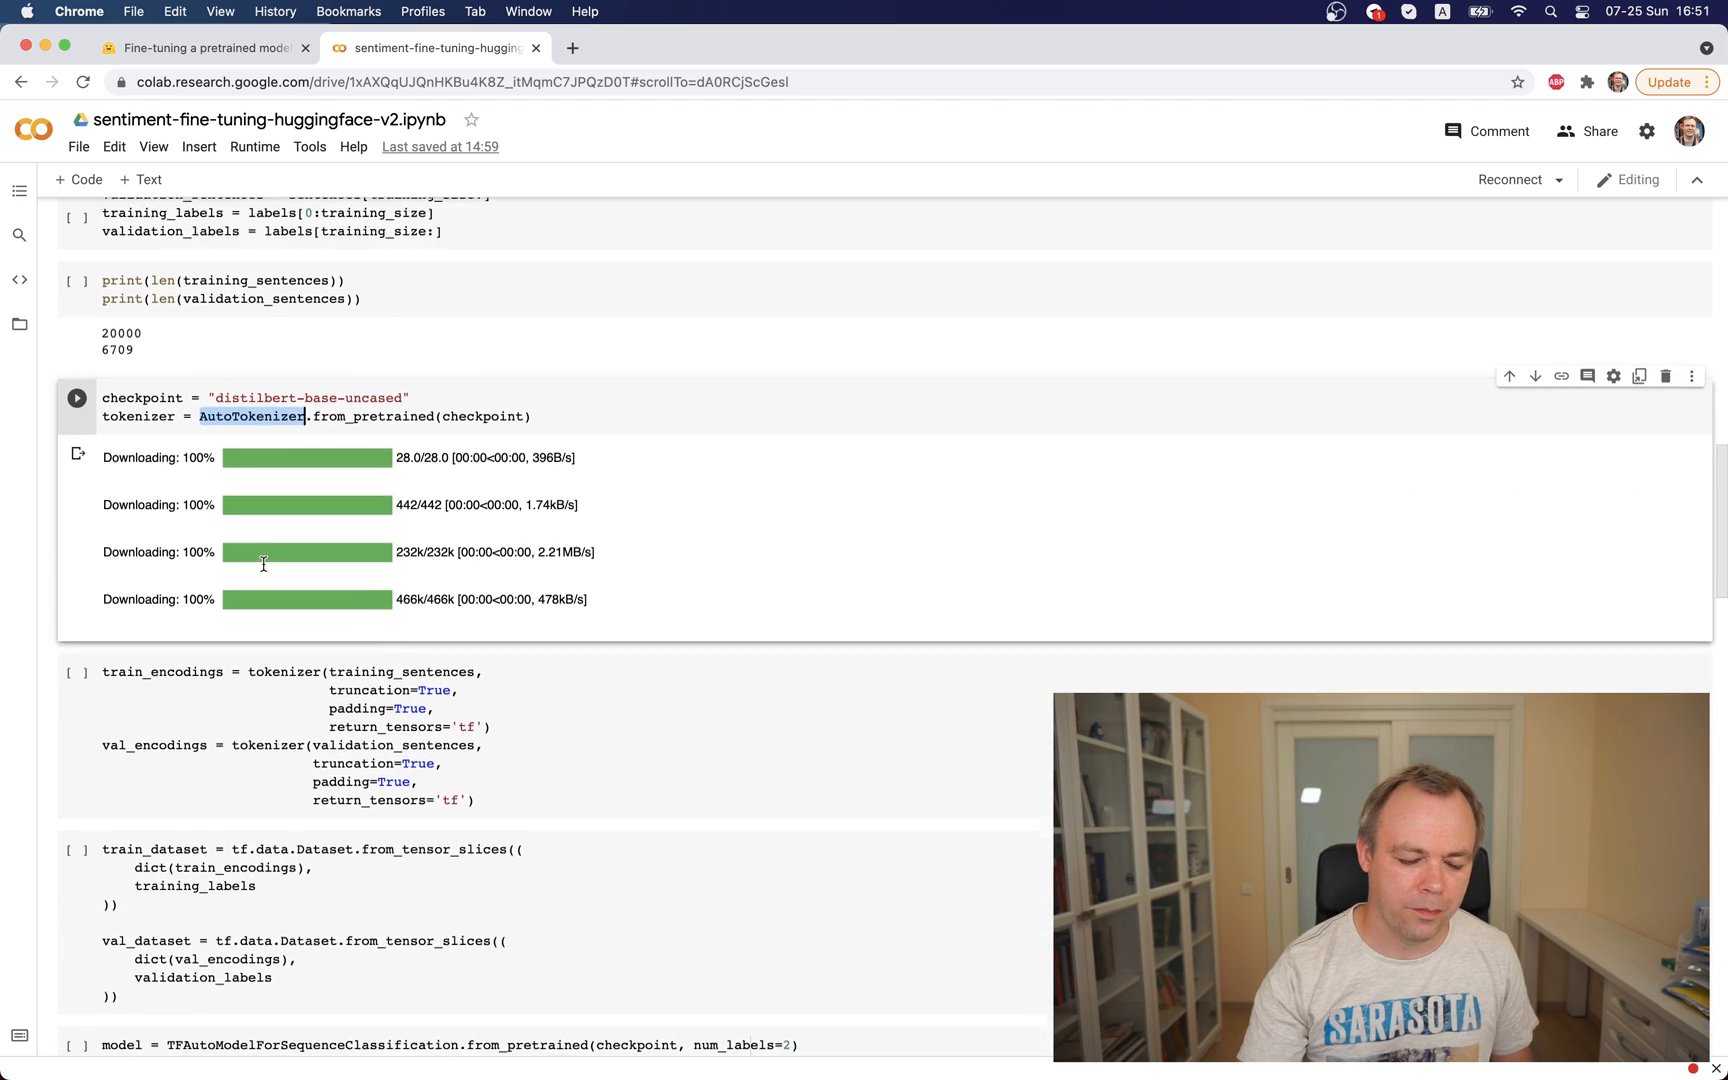
{"action": "scroll", "coordinate": [263, 557], "scroll_direction": "down", "scroll_amount": 3}
{"action": "scroll", "coordinate": [254, 616], "scroll_direction": "down", "scroll_amount": 2}
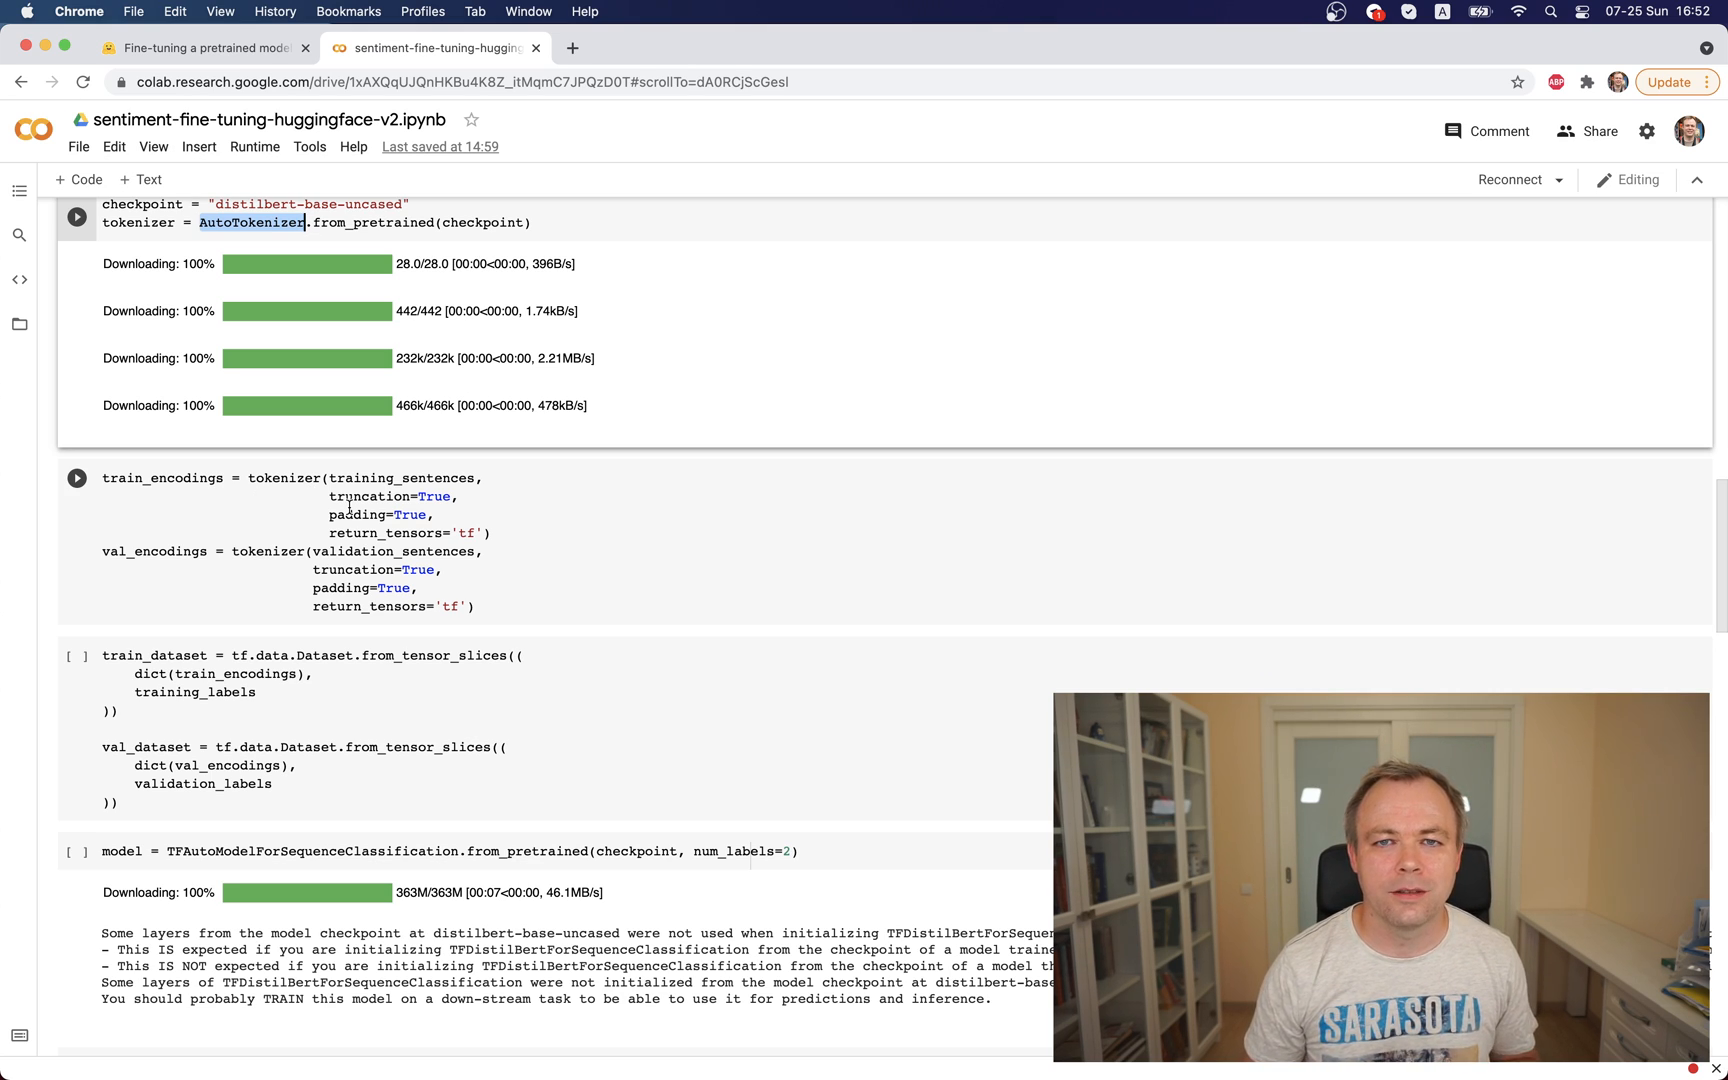
{"action": "scroll", "coordinate": [348, 507], "scroll_direction": "down", "scroll_amount": 1}
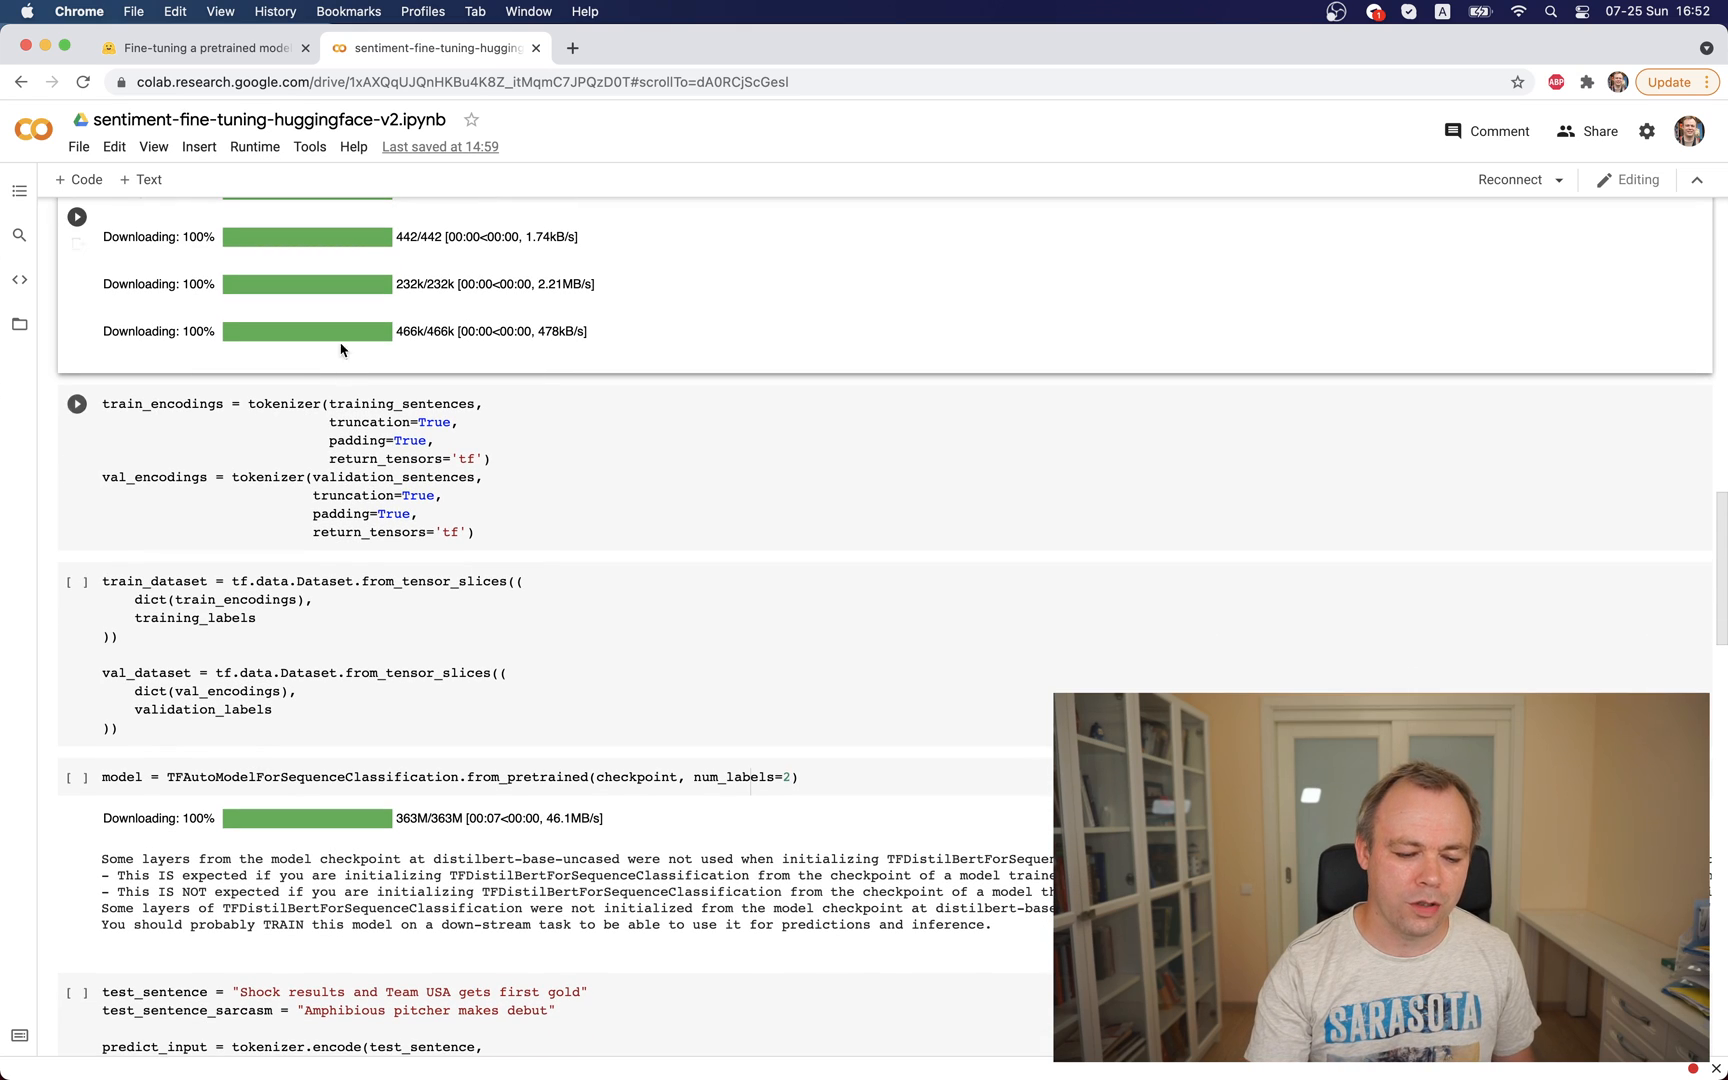
{"action": "scroll", "coordinate": [339, 347], "scroll_direction": "down", "scroll_amount": 2}
{"action": "left_click", "coordinate": [247, 469]}
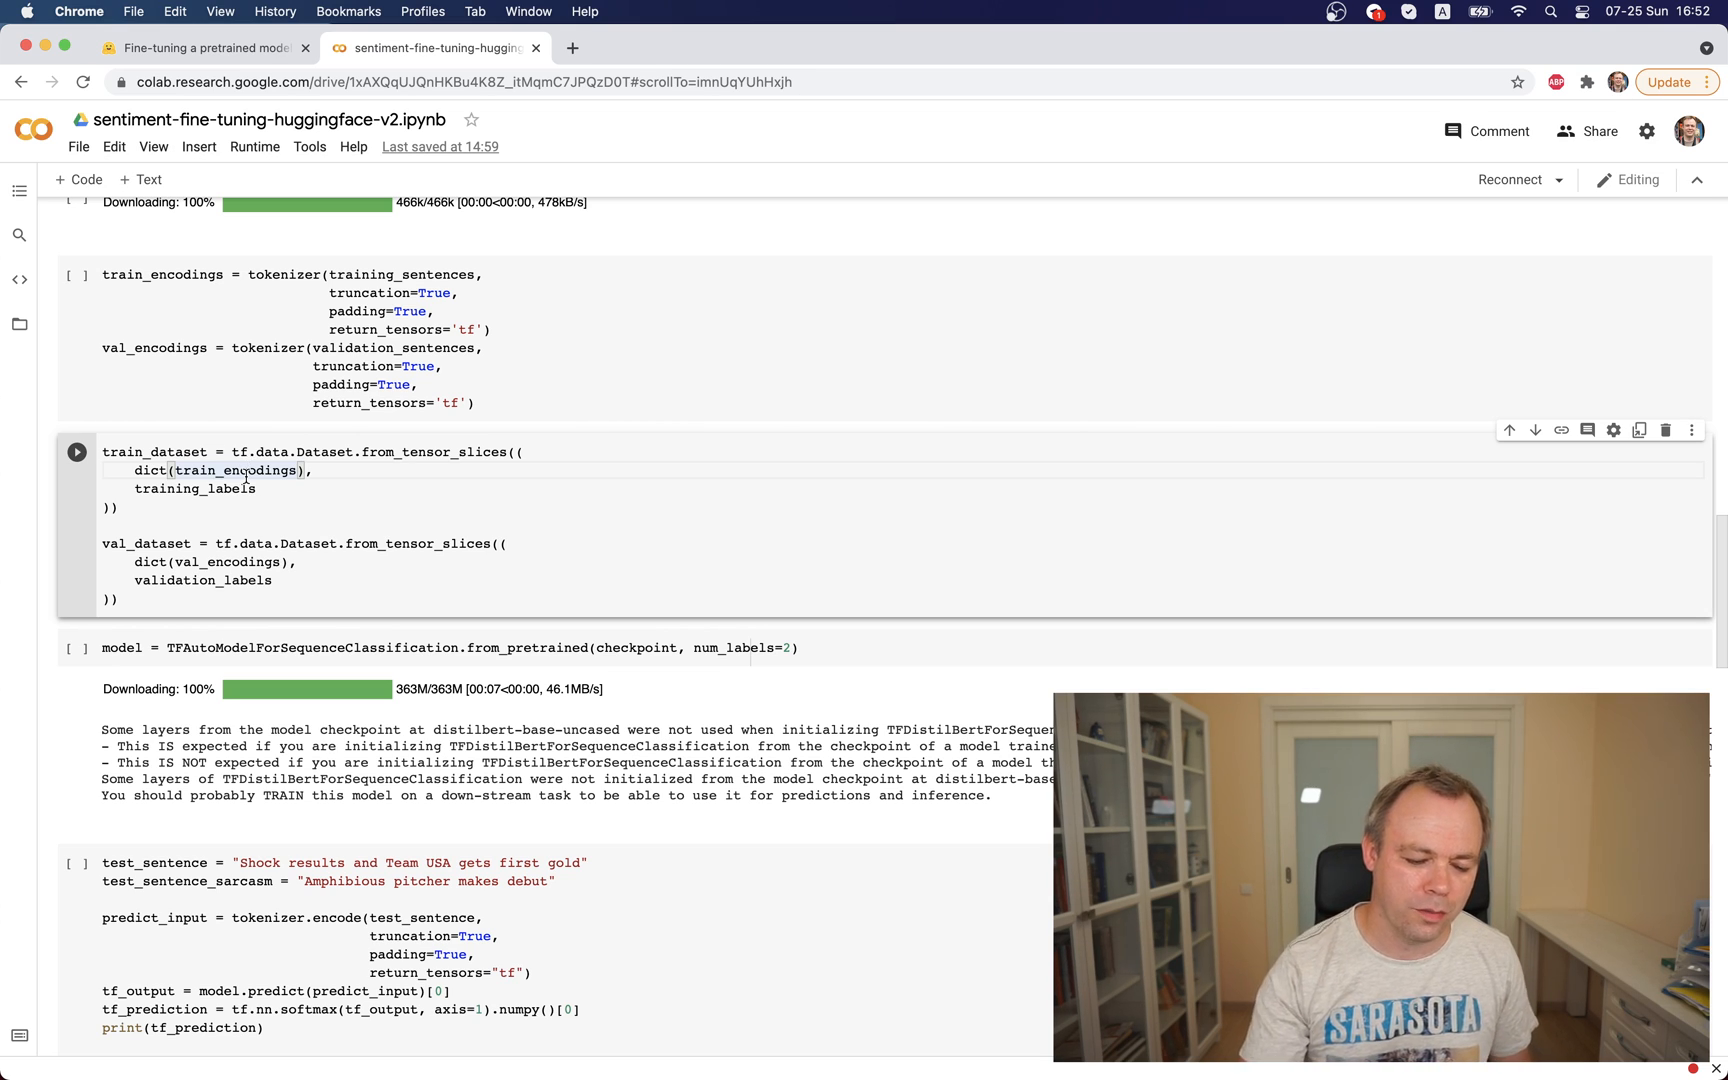
{"action": "scroll", "coordinate": [246, 475], "scroll_direction": "down", "scroll_amount": 1}
{"action": "left_click", "coordinate": [280, 559]}
{"action": "scroll", "coordinate": [277, 562], "scroll_direction": "down", "scroll_amount": 2}
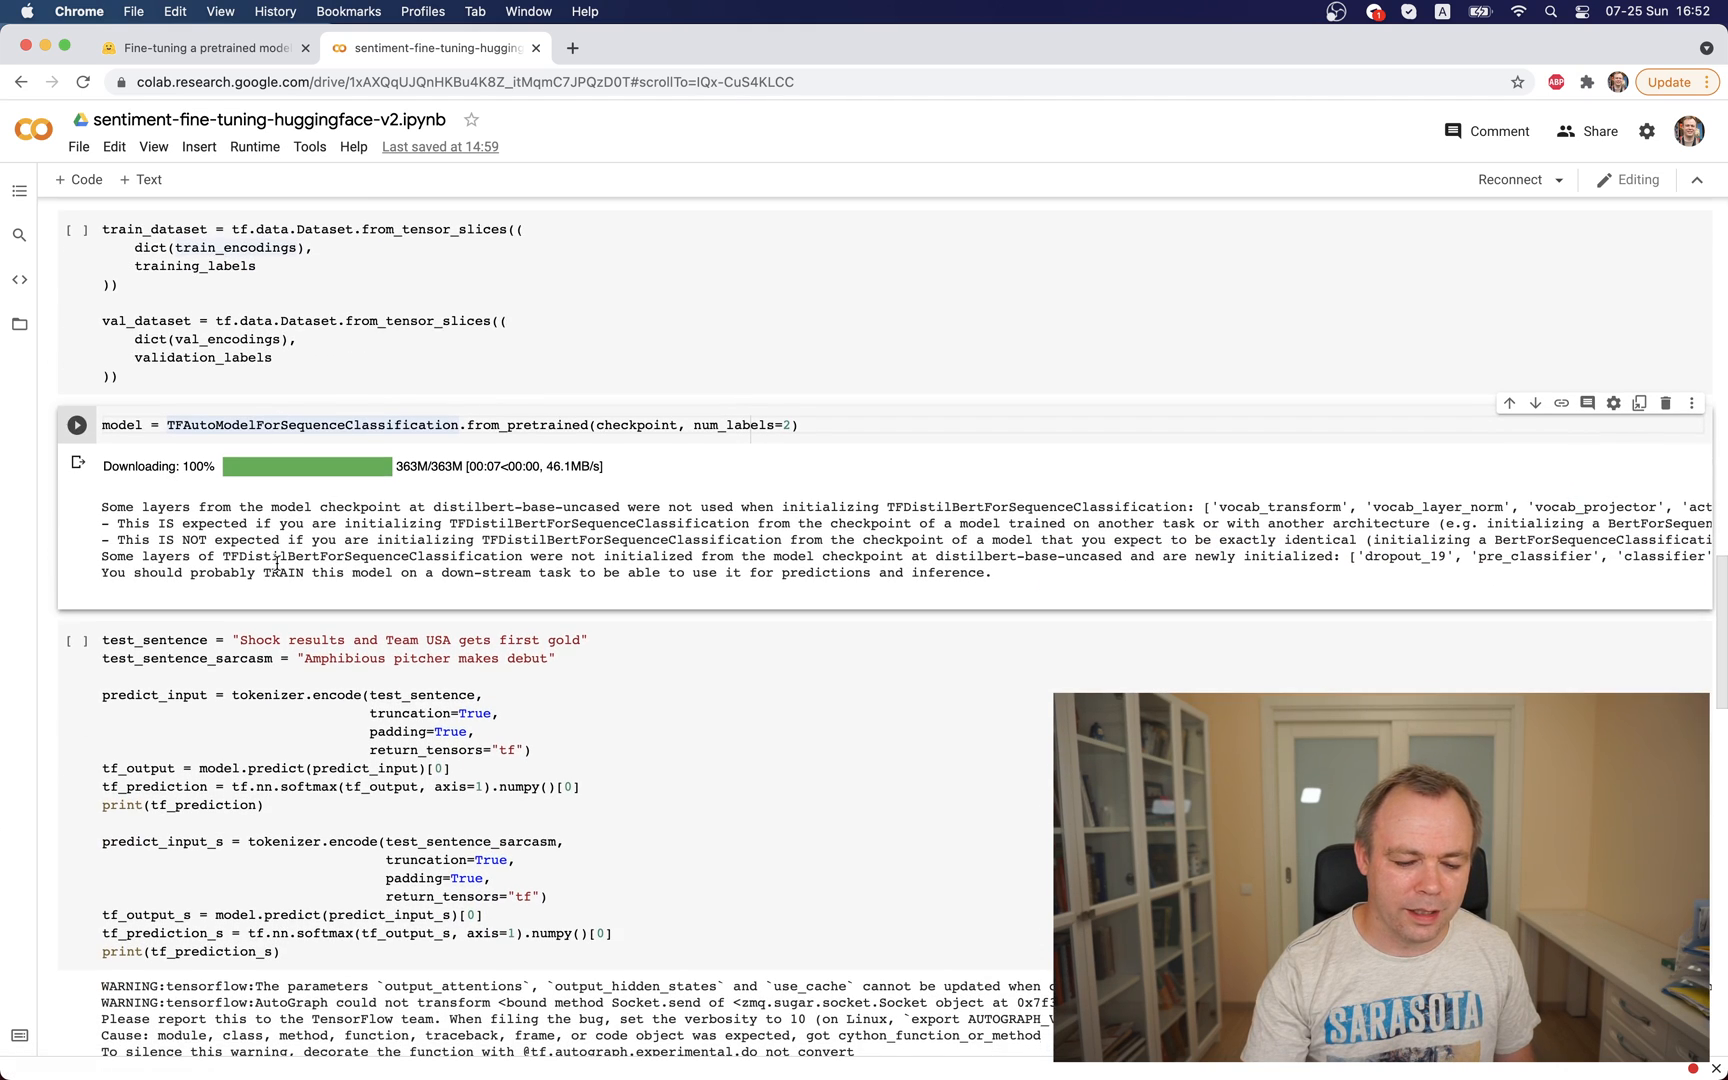
{"action": "scroll", "coordinate": [277, 562], "scroll_direction": "down", "scroll_amount": 2}
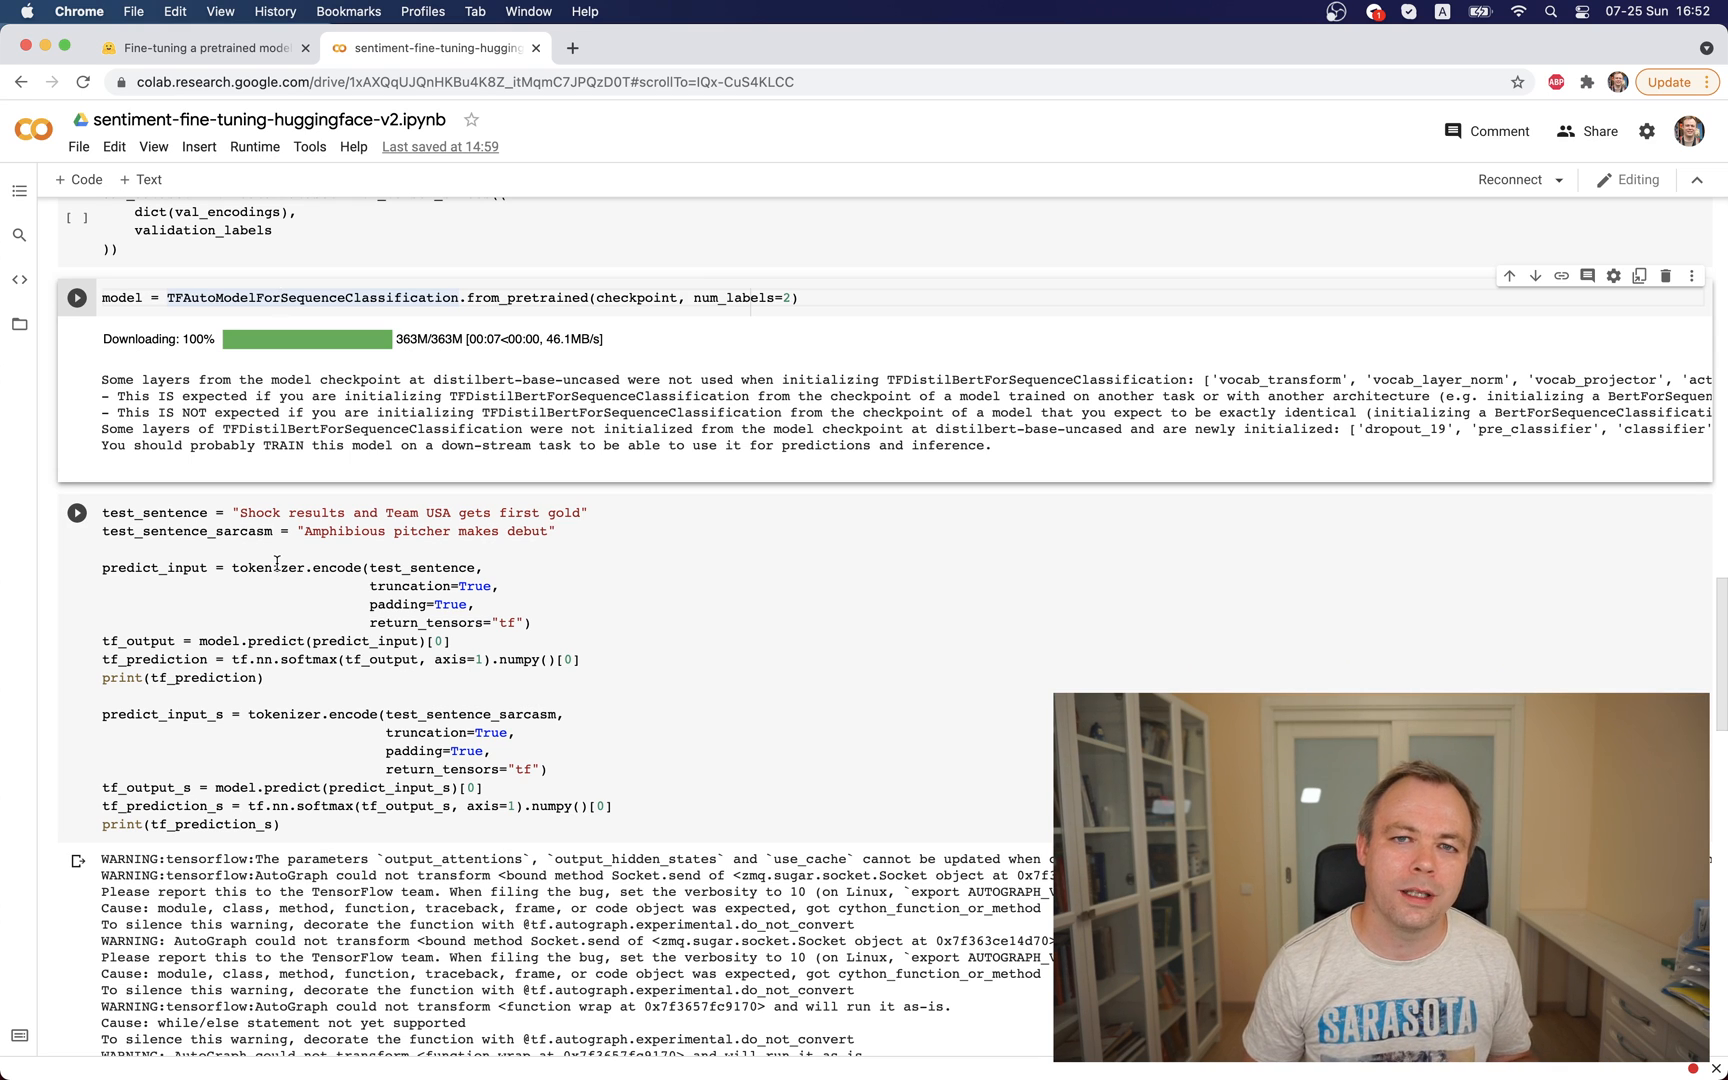
{"action": "scroll", "coordinate": [277, 564], "scroll_direction": "down", "scroll_amount": 2}
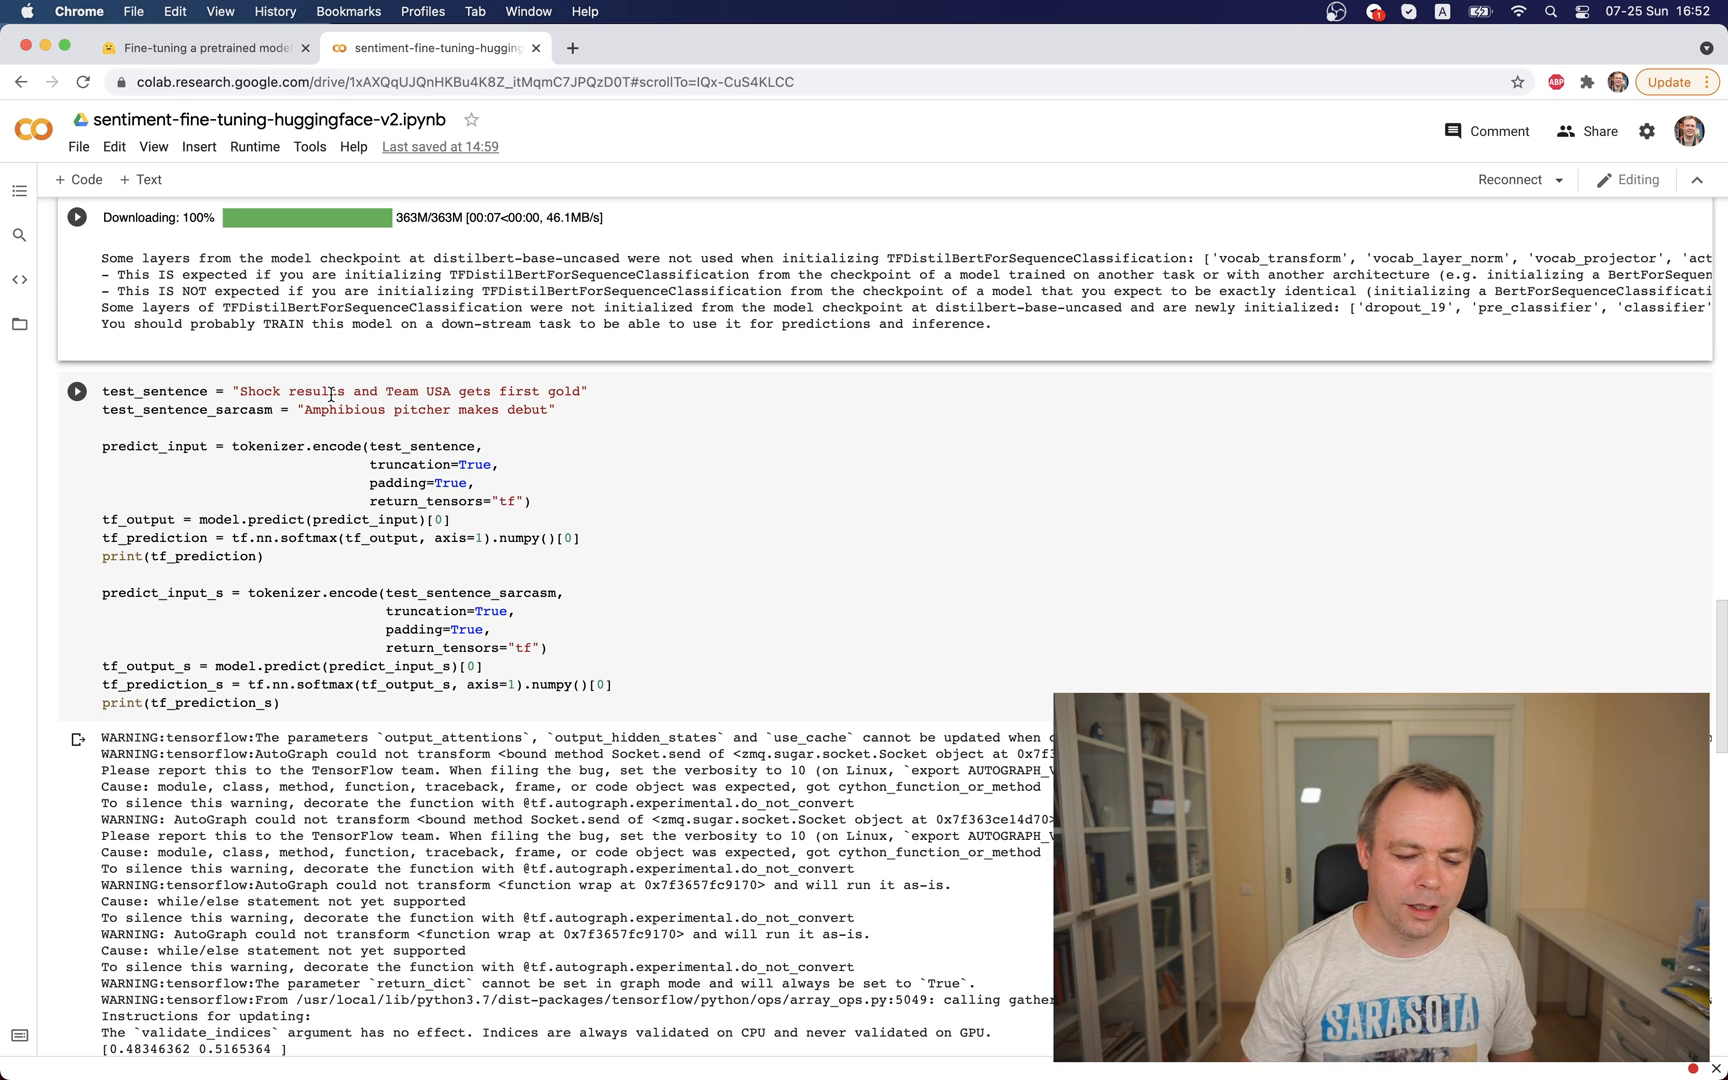
{"action": "scroll", "coordinate": [331, 394], "scroll_direction": "down", "scroll_amount": 1}
{"action": "scroll", "coordinate": [330, 395], "scroll_direction": "down", "scroll_amount": 1}
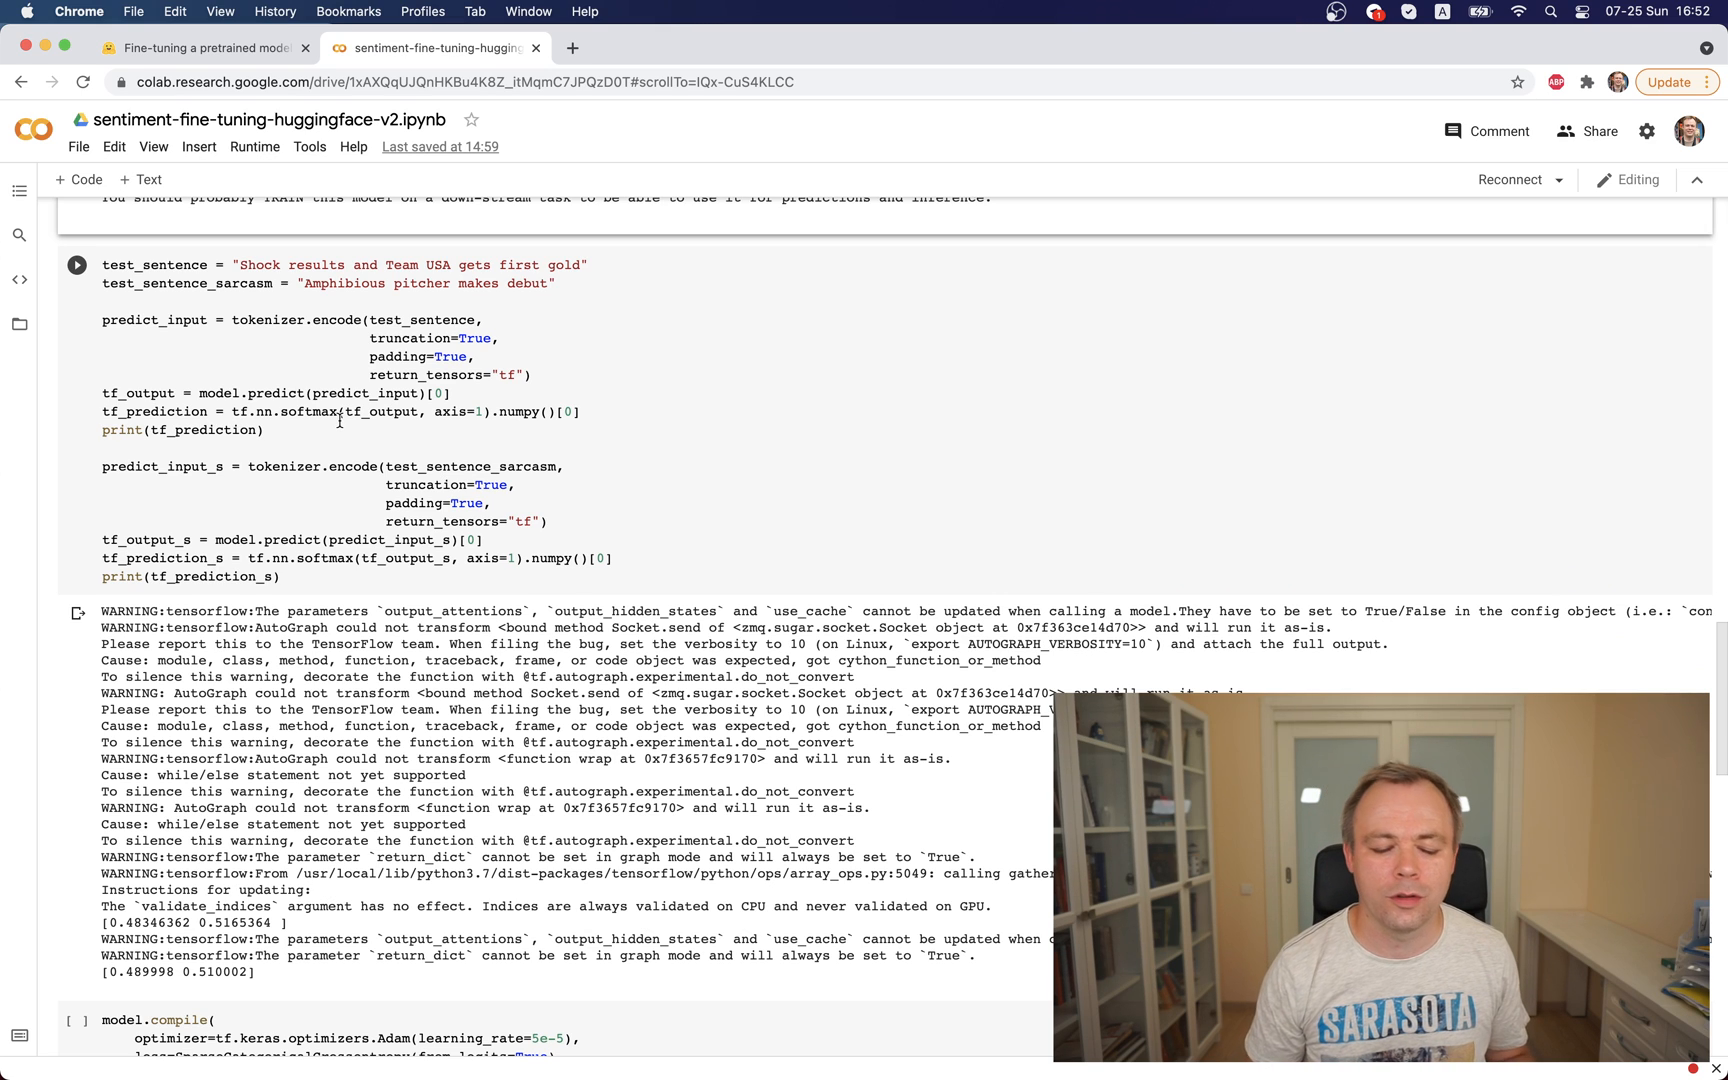
{"action": "scroll", "coordinate": [339, 421], "scroll_direction": "down", "scroll_amount": 2}
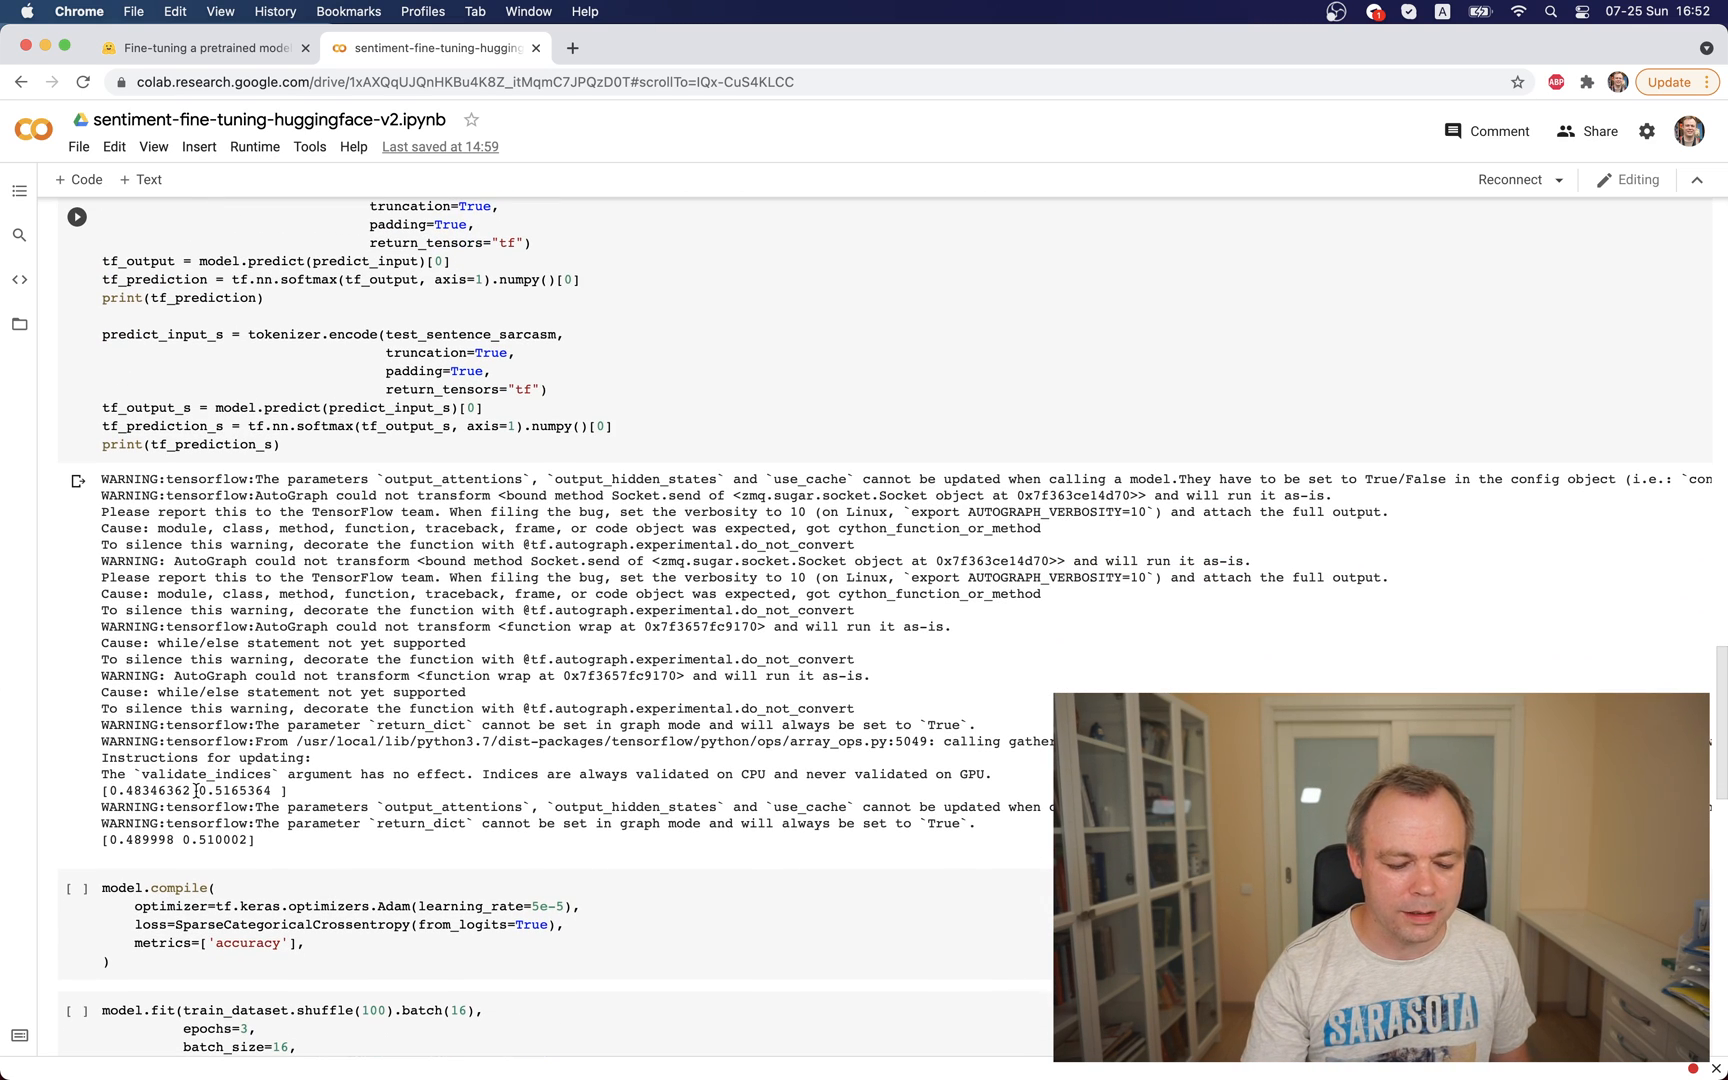
{"action": "scroll", "coordinate": [196, 791], "scroll_direction": "down", "scroll_amount": 1}
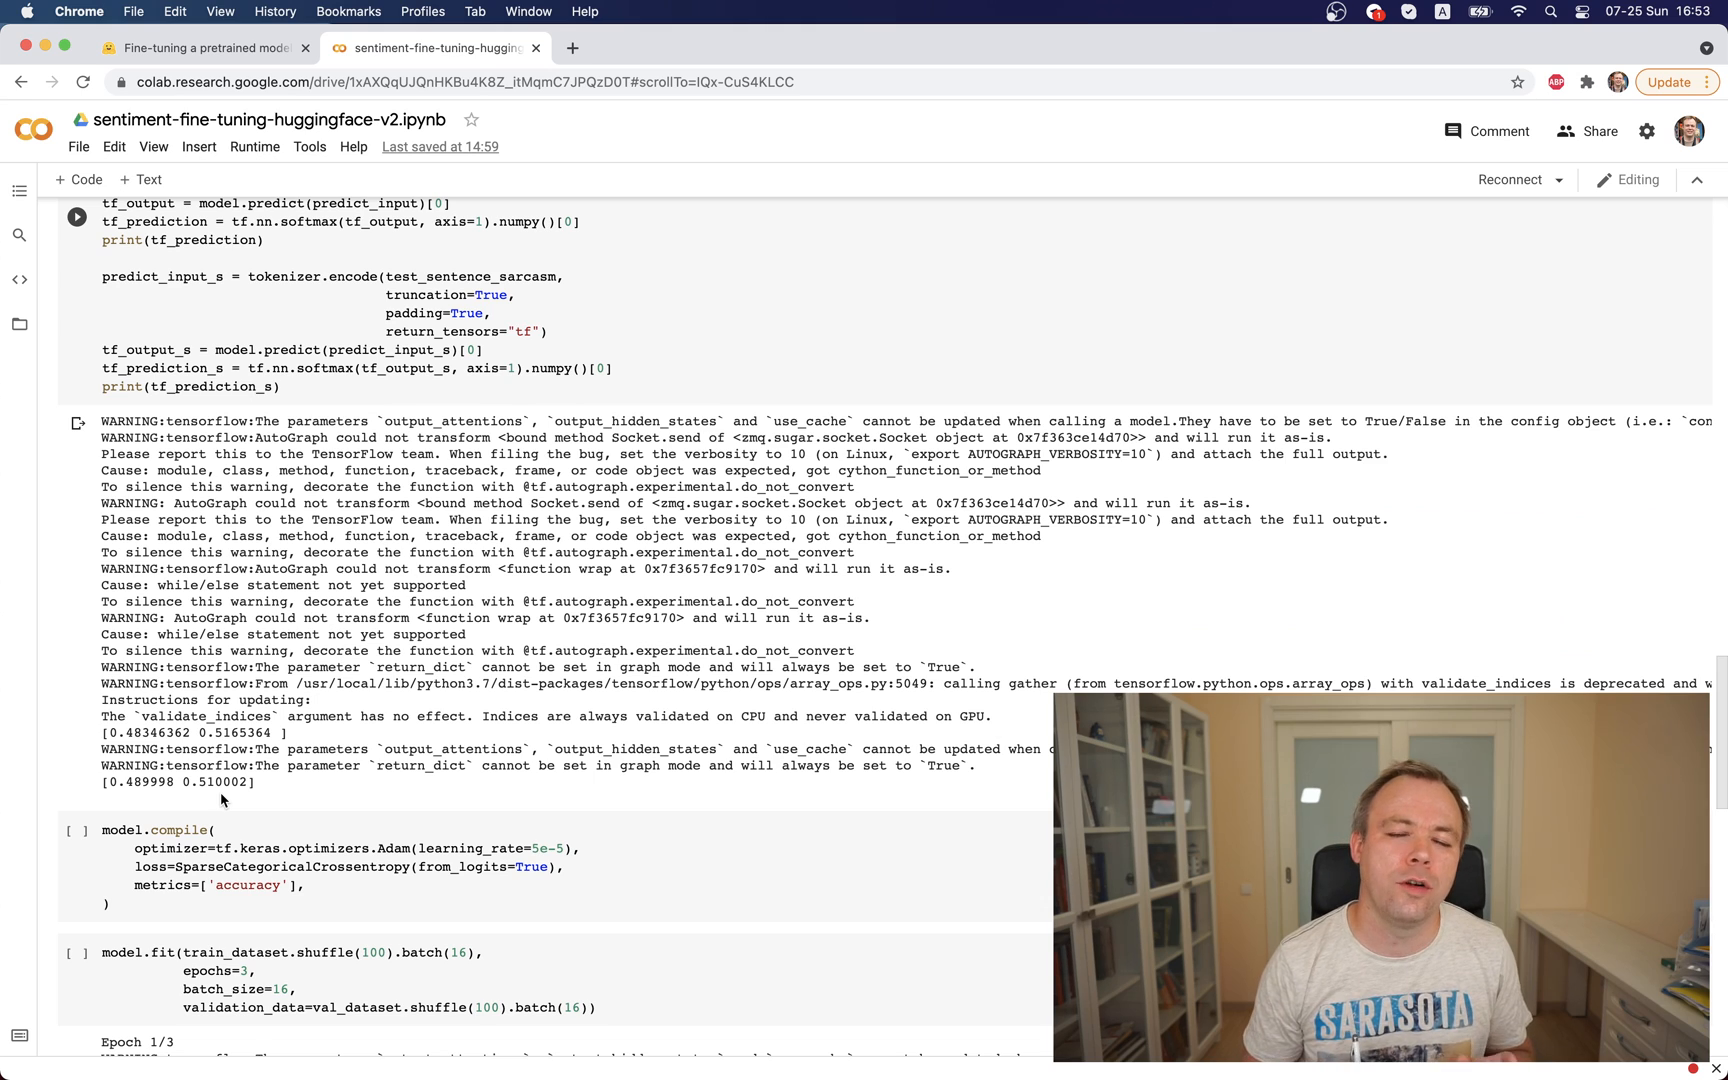
{"action": "scroll", "coordinate": [221, 799], "scroll_direction": "down", "scroll_amount": 2}
{"action": "scroll", "coordinate": [221, 800], "scroll_direction": "down", "scroll_amount": 5}
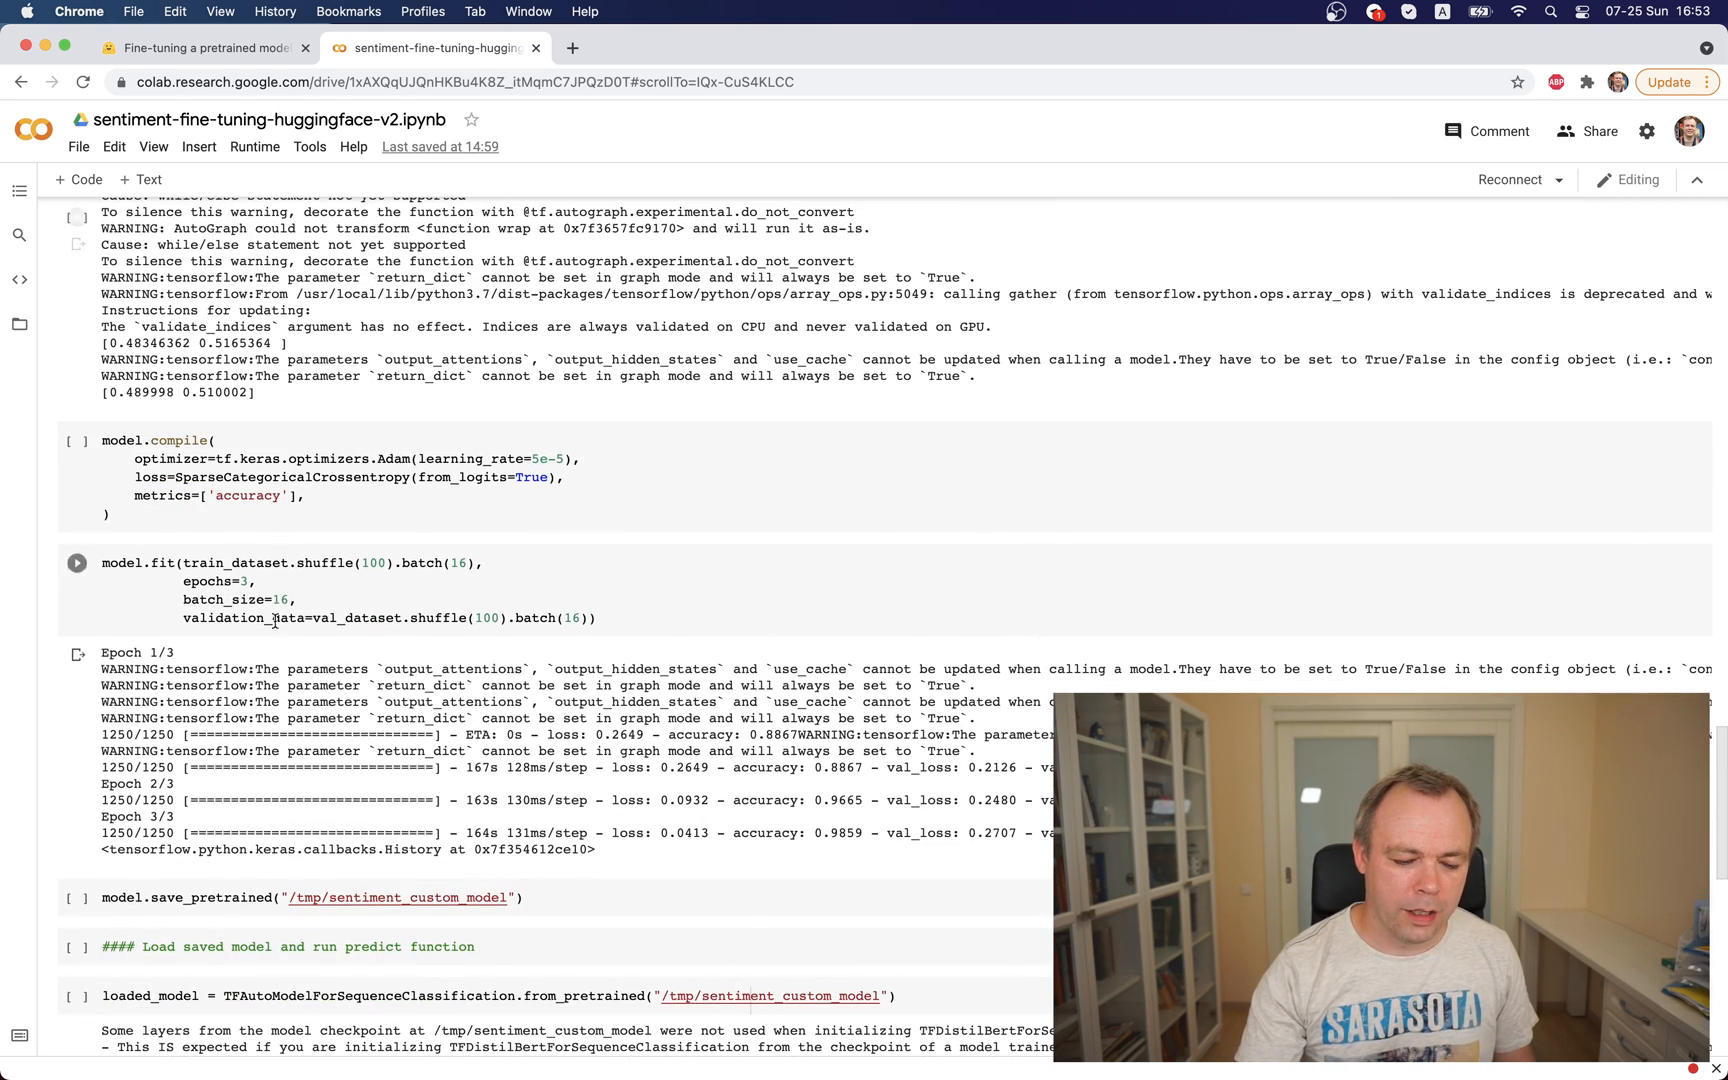
{"action": "left_click", "coordinate": [270, 476]}
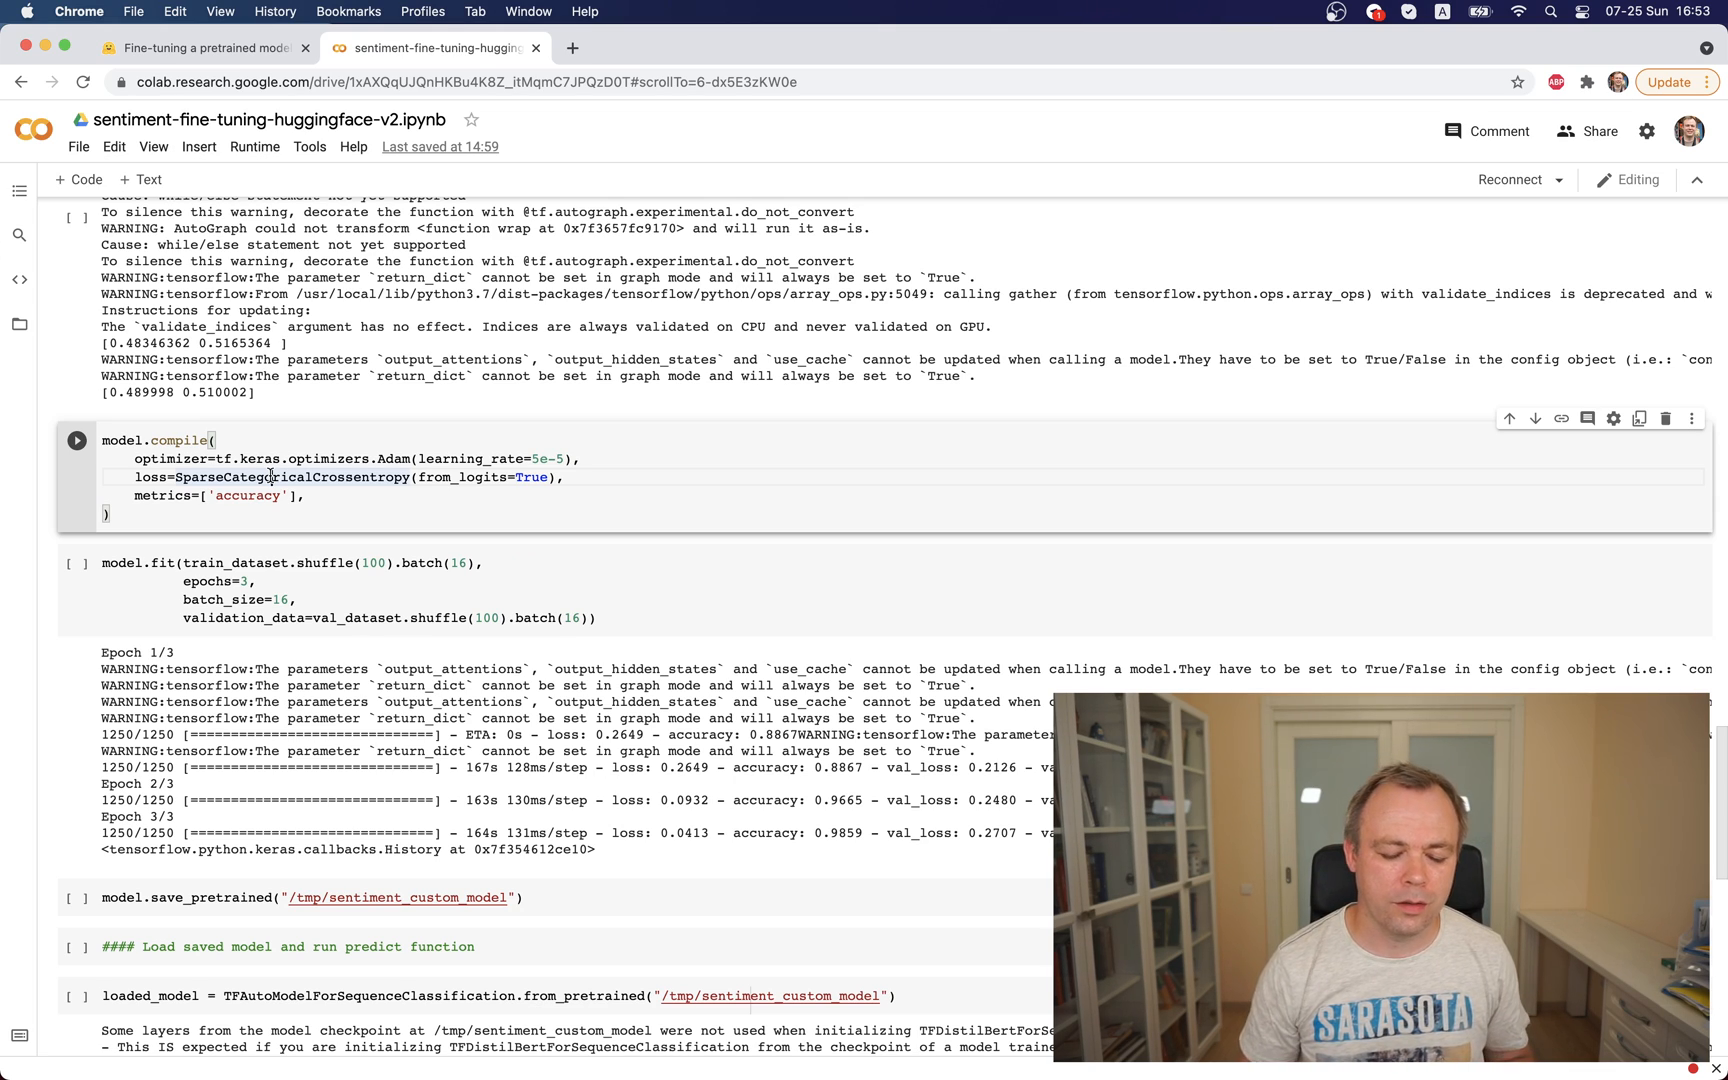
{"action": "scroll", "coordinate": [270, 477], "scroll_direction": "down", "scroll_amount": 1}
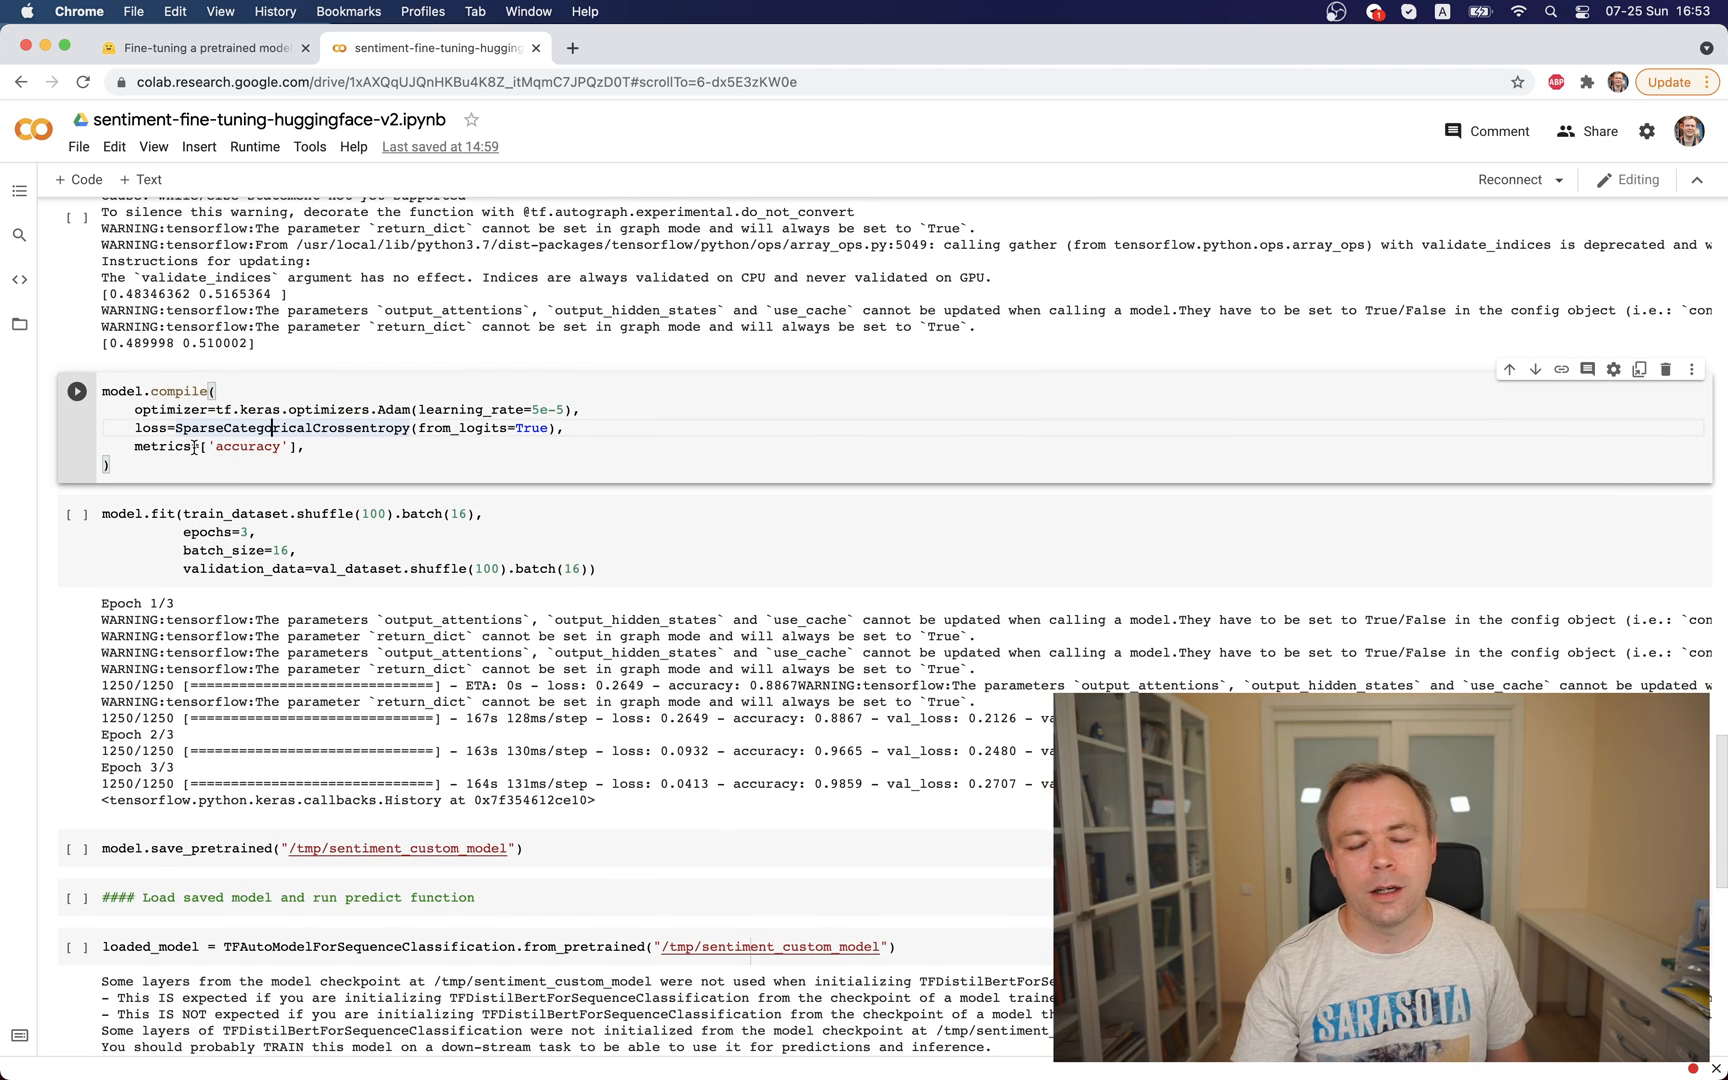
{"action": "scroll", "coordinate": [203, 446], "scroll_direction": "down", "scroll_amount": 3}
{"action": "left_click", "coordinate": [277, 434]}
{"action": "scroll", "coordinate": [278, 428], "scroll_direction": "down", "scroll_amount": 2}
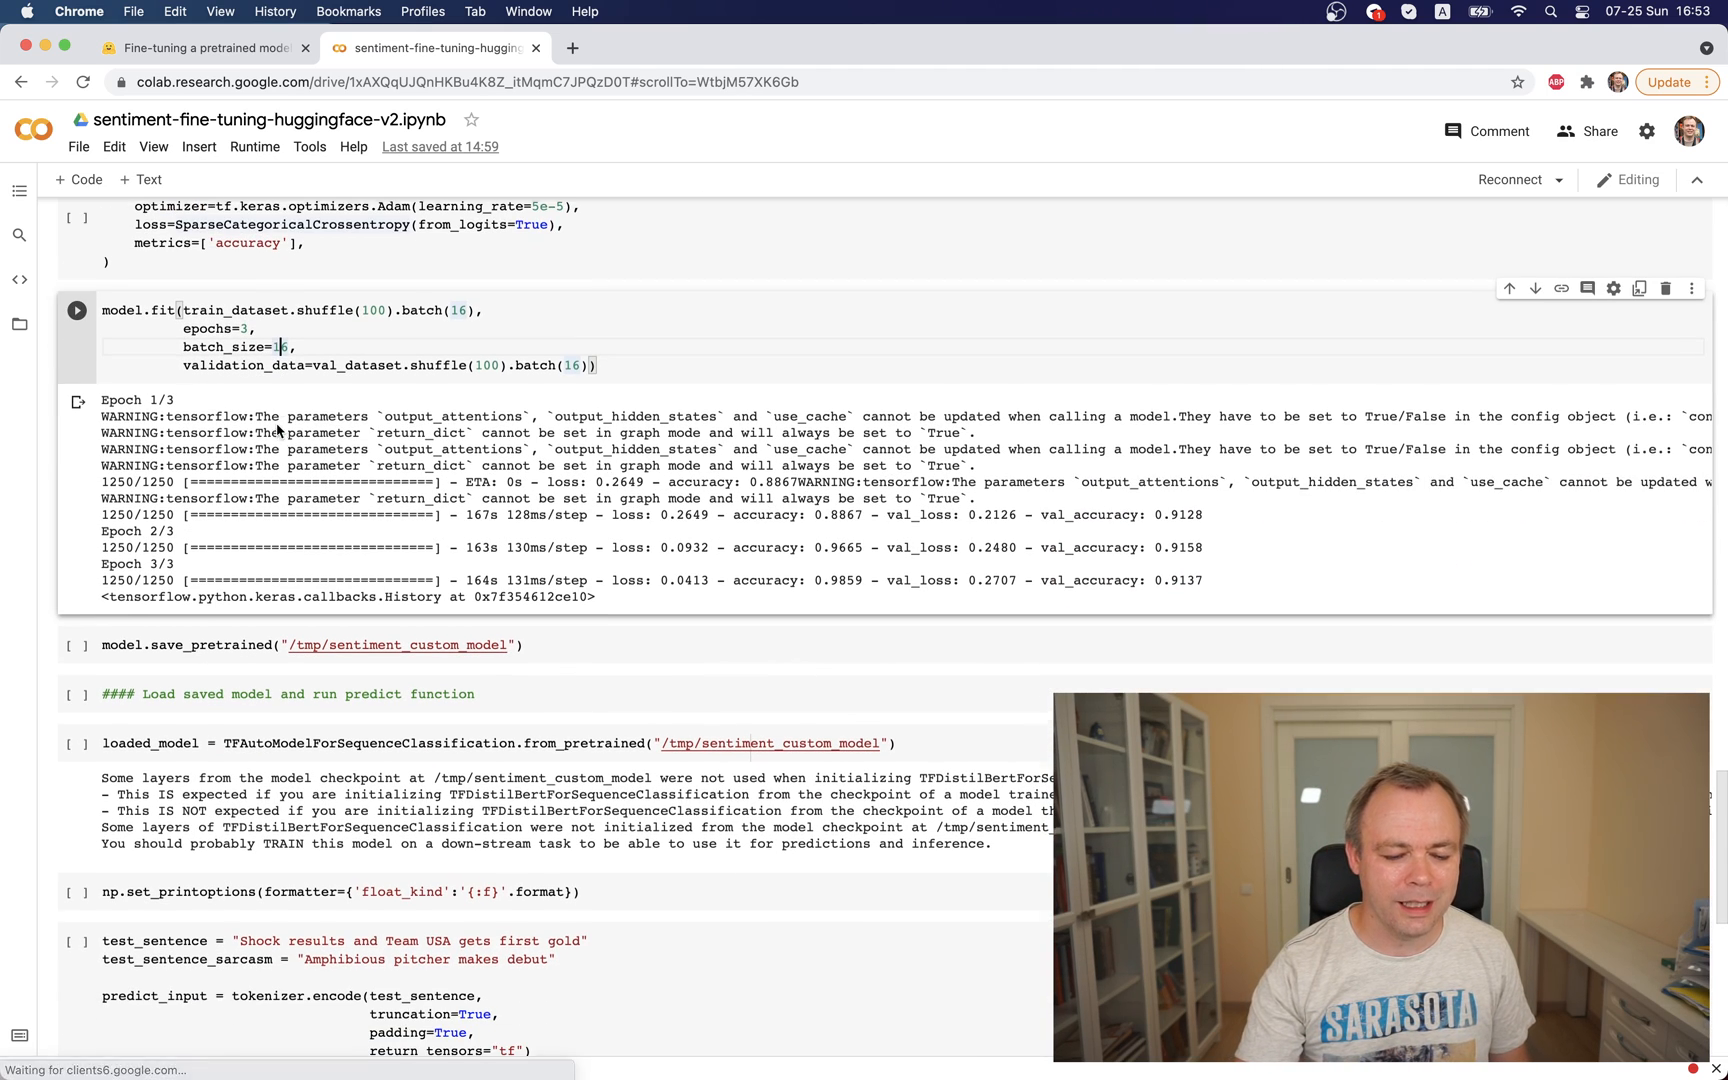
{"action": "scroll", "coordinate": [276, 429], "scroll_direction": "down", "scroll_amount": 1}
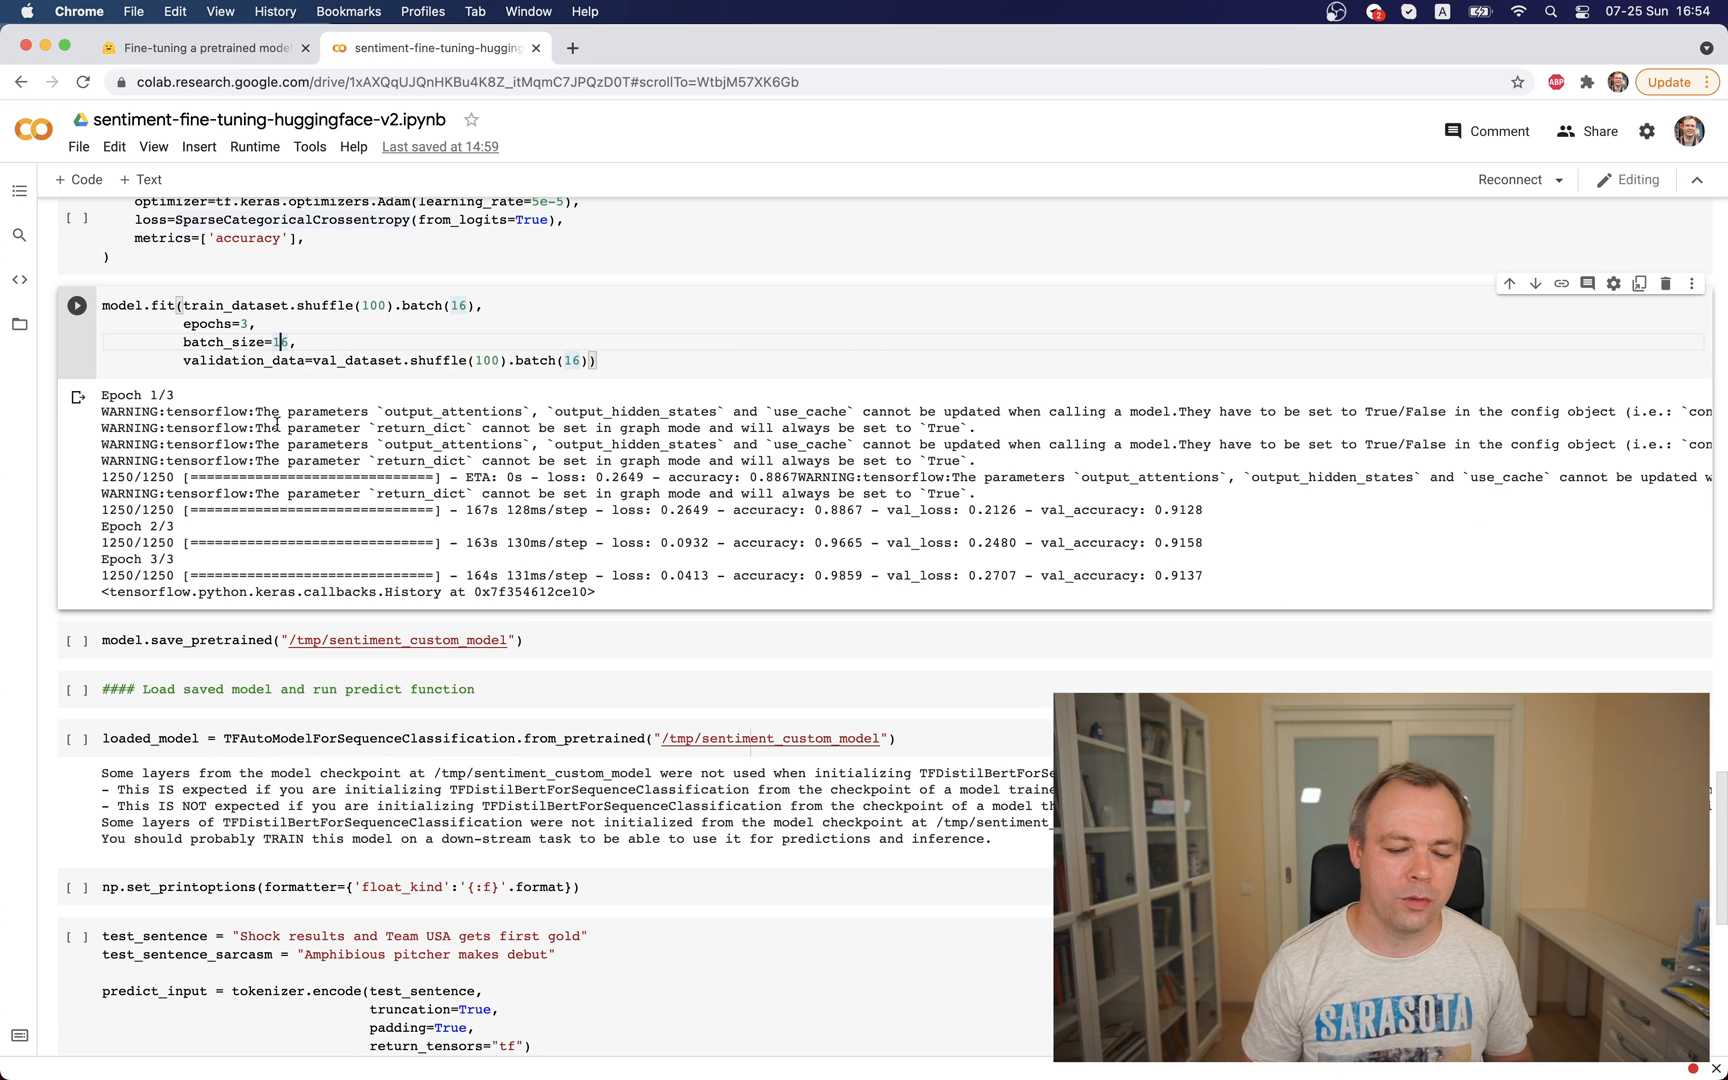
{"action": "scroll", "coordinate": [277, 424], "scroll_direction": "down", "scroll_amount": 1}
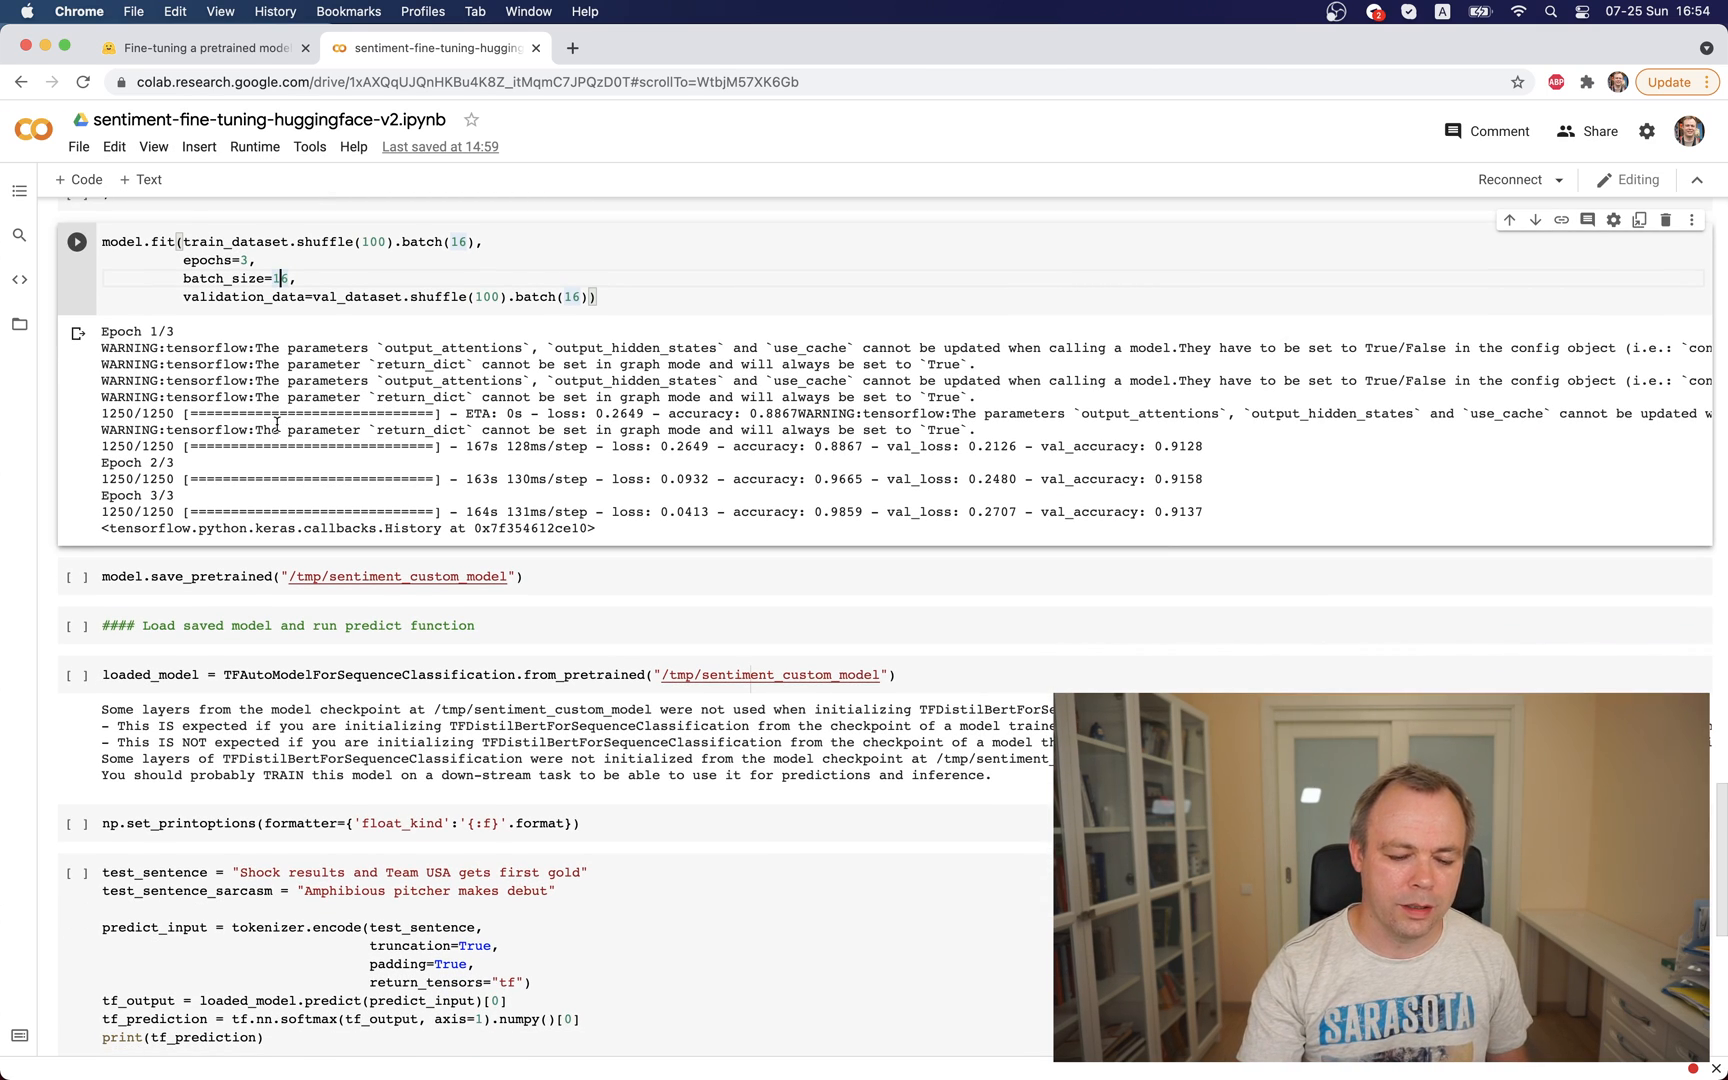
{"action": "mouse_move", "coordinate": [483, 448]}
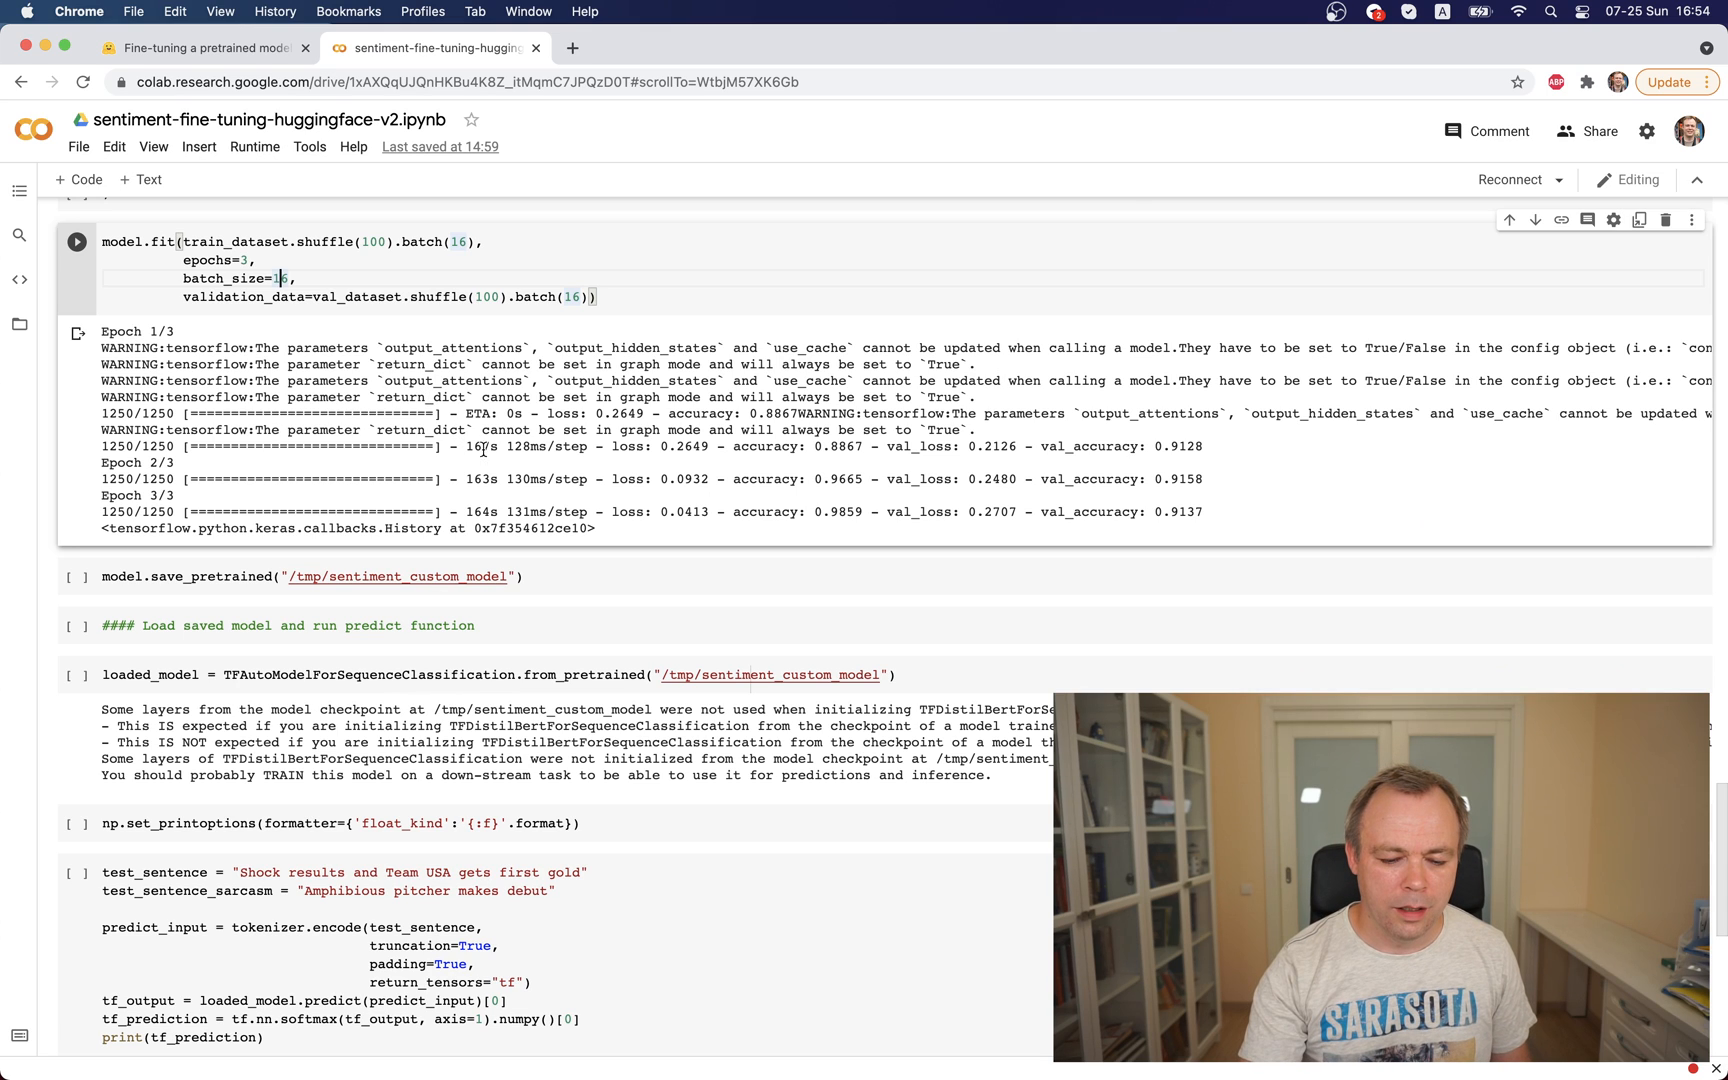
{"action": "scroll", "coordinate": [484, 450], "scroll_direction": "down", "scroll_amount": 1}
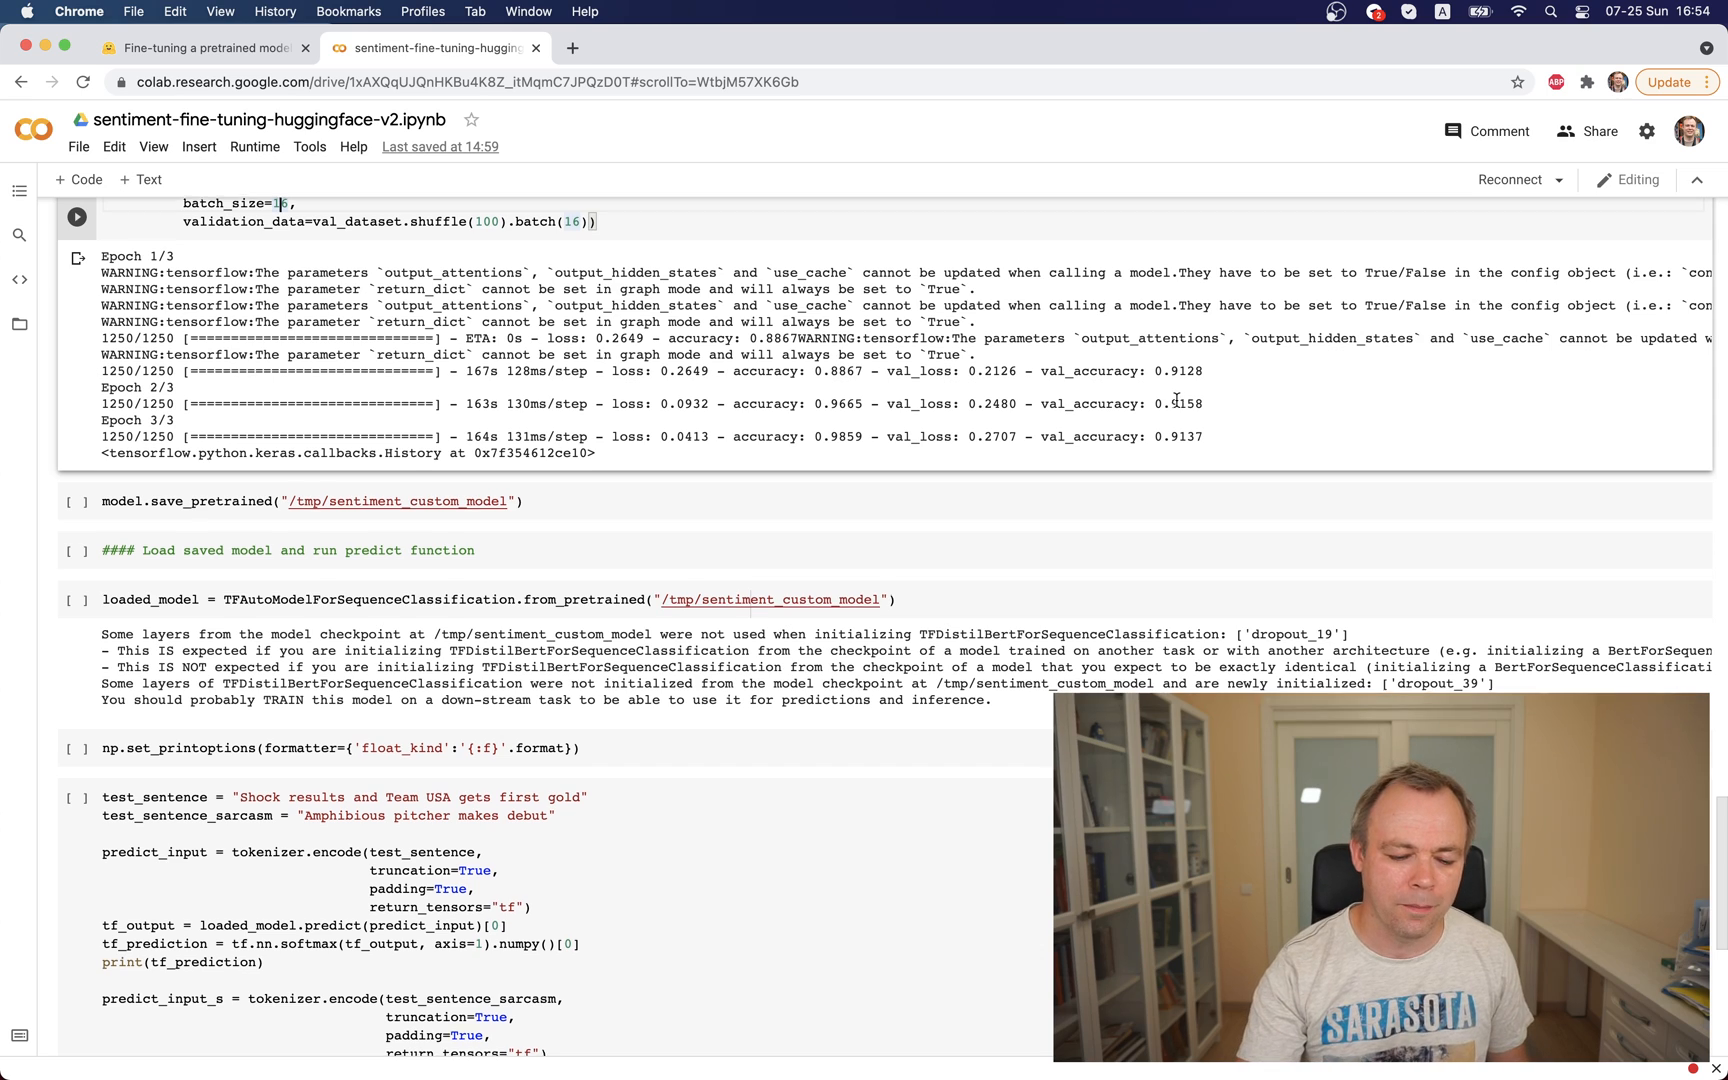
{"action": "scroll", "coordinate": [1080, 405], "scroll_direction": "down", "scroll_amount": 2}
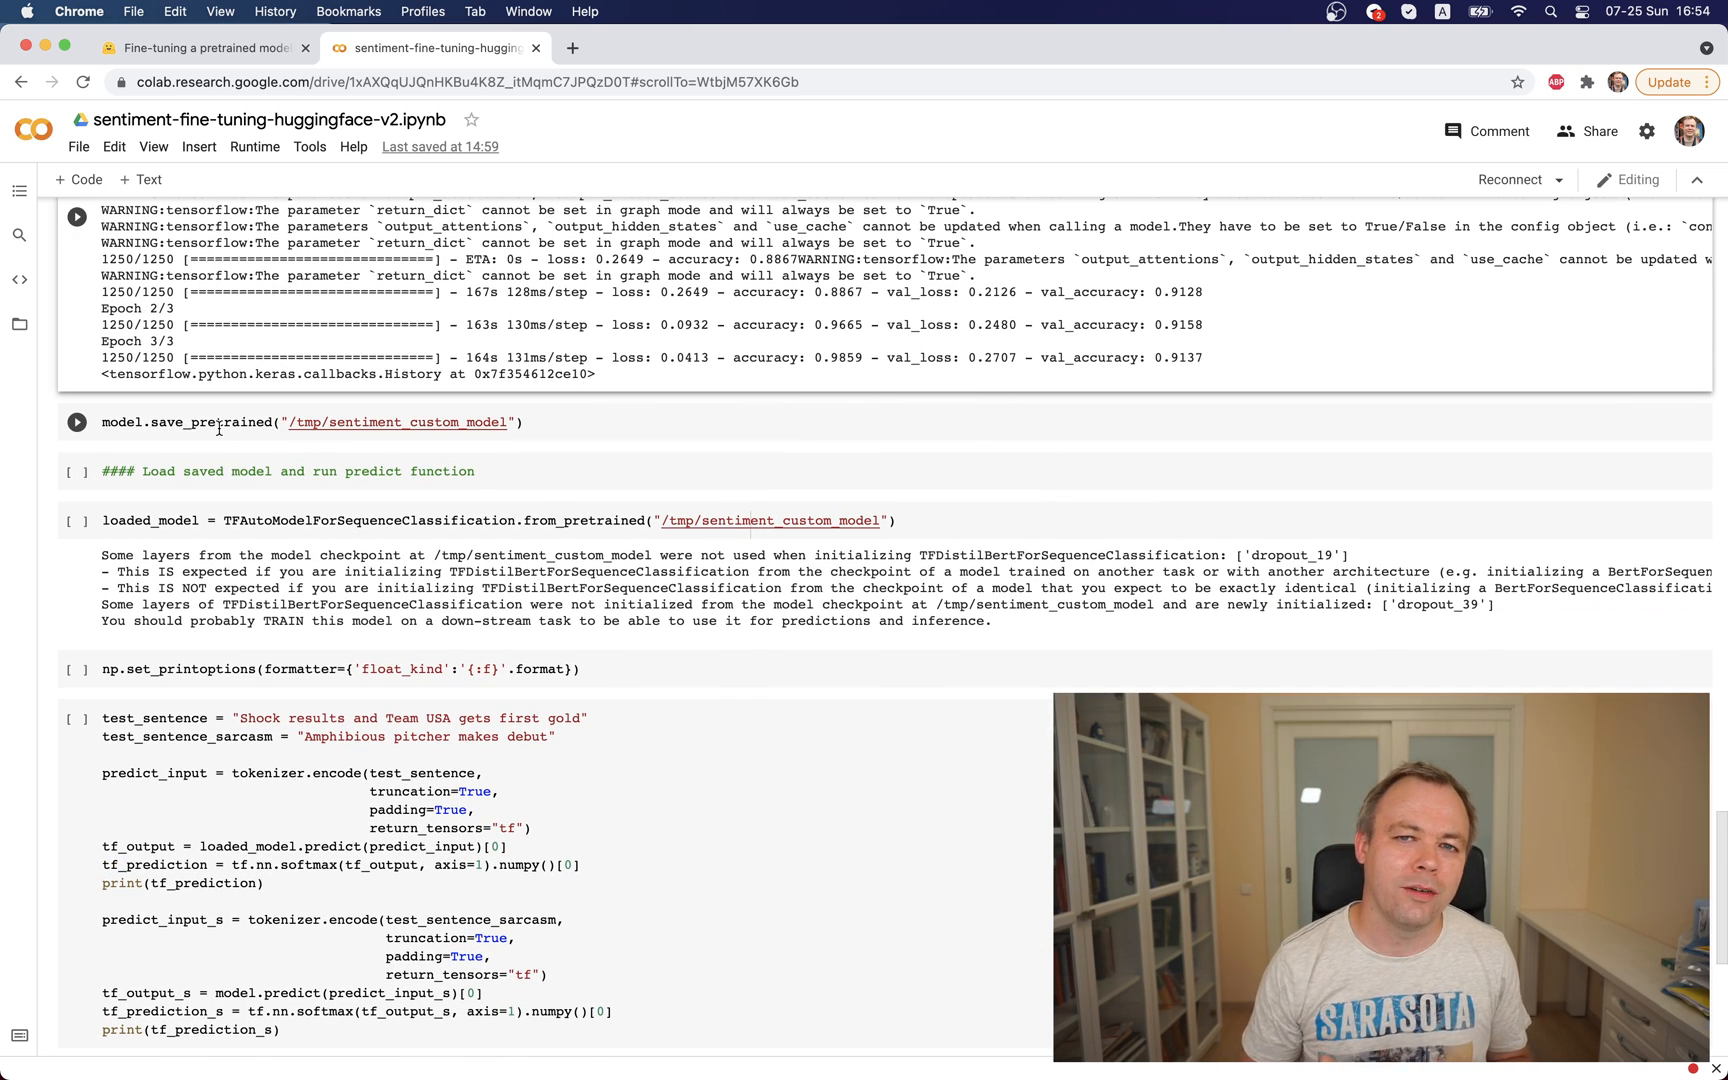
{"action": "scroll", "coordinate": [270, 429], "scroll_direction": "down", "scroll_amount": 2}
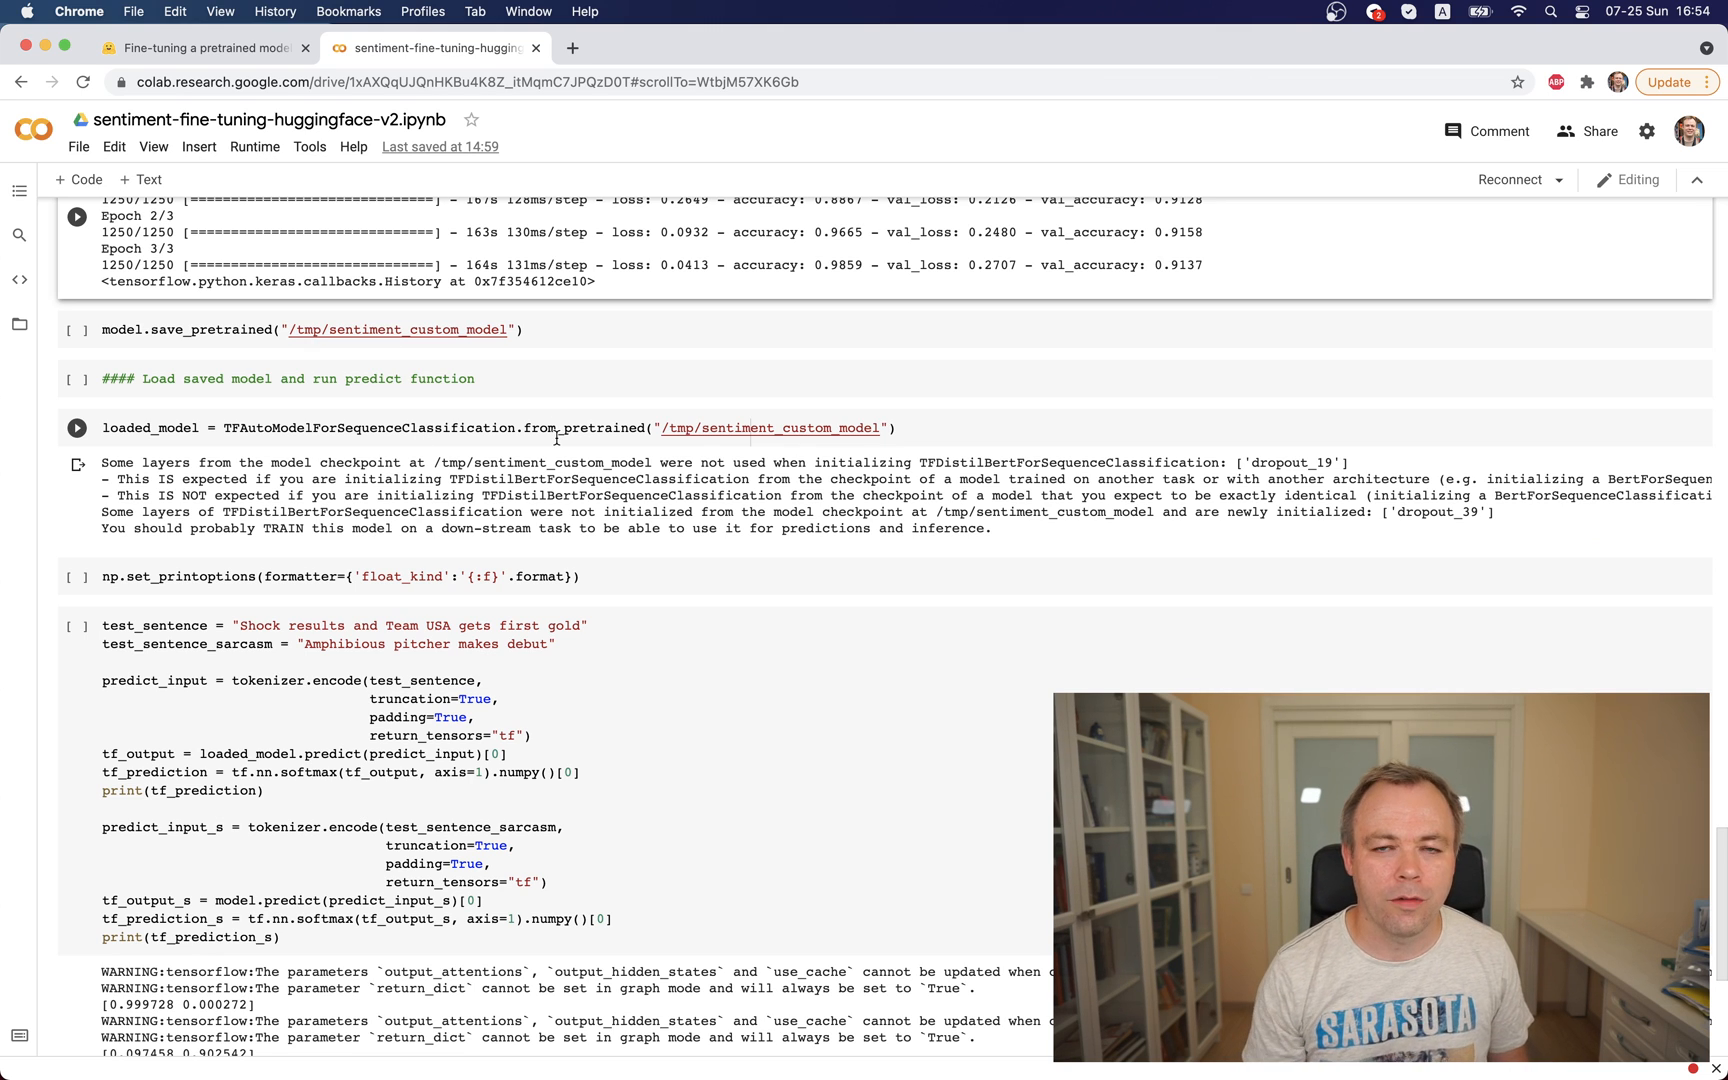
{"action": "scroll", "coordinate": [556, 438], "scroll_direction": "down", "scroll_amount": 2}
{"action": "scroll", "coordinate": [556, 444], "scroll_direction": "down", "scroll_amount": 1}
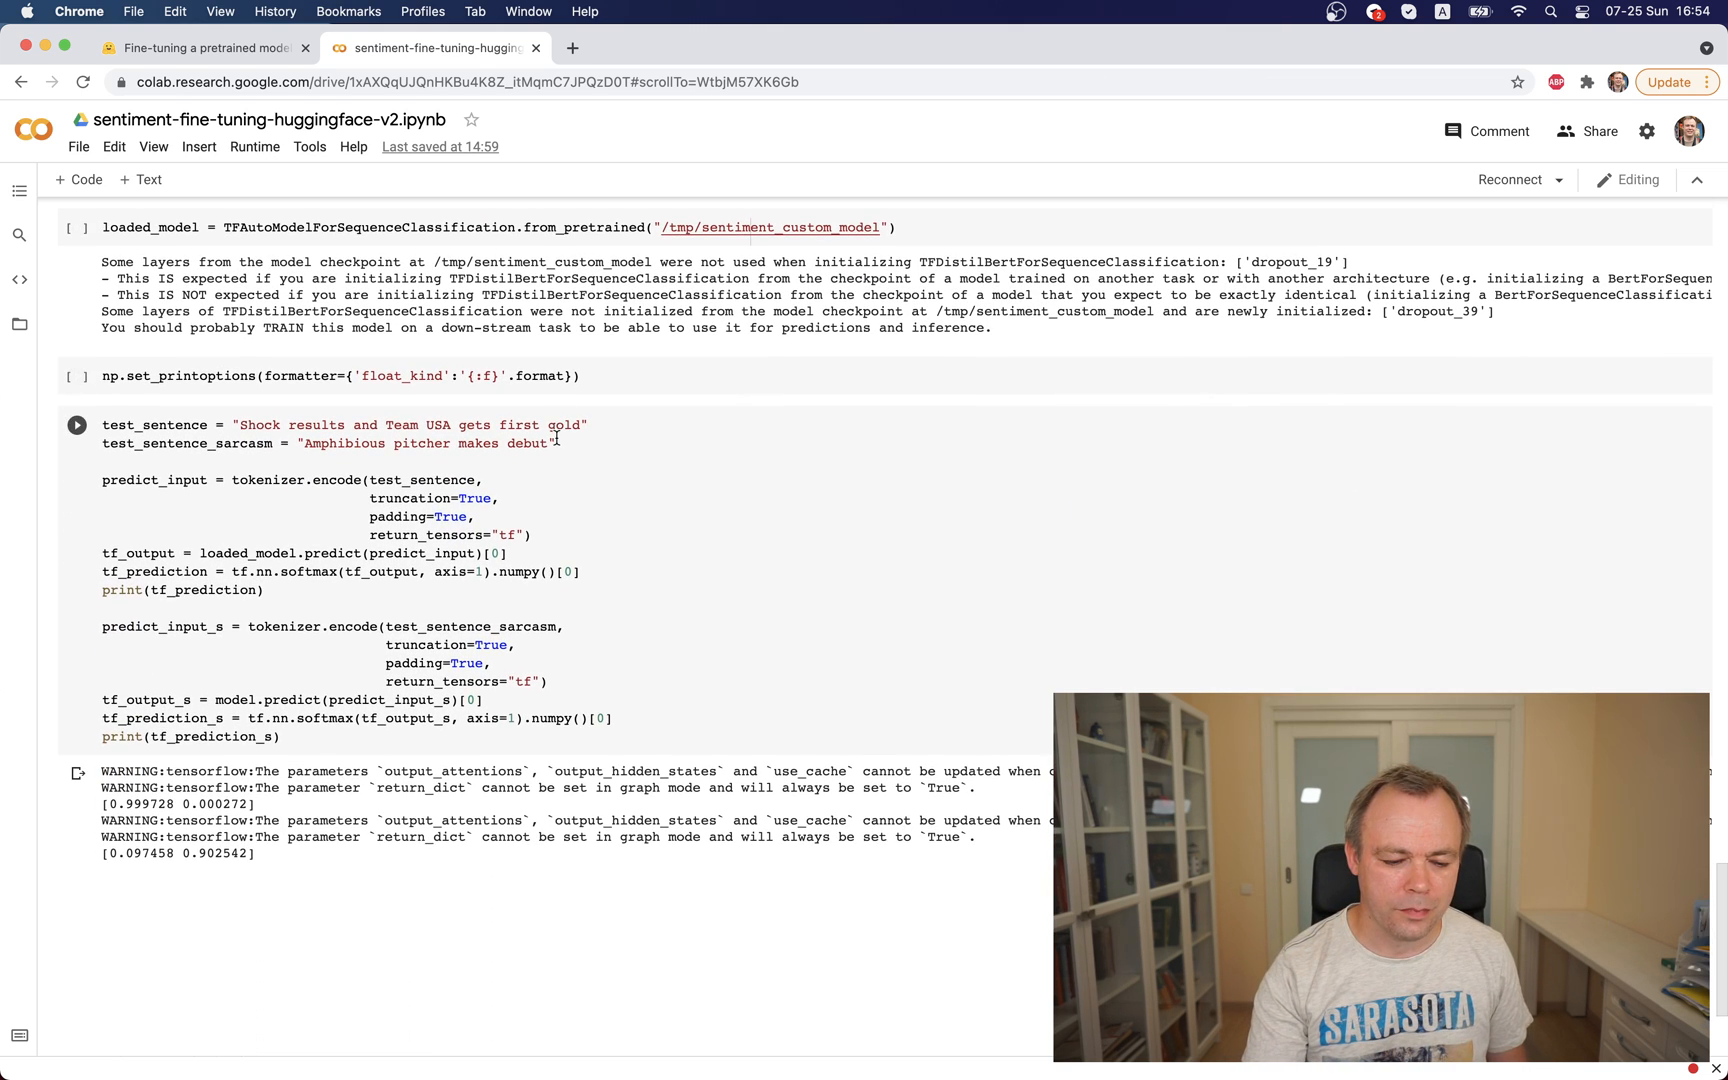
{"action": "scroll", "coordinate": [364, 444], "scroll_direction": "down", "scroll_amount": 1}
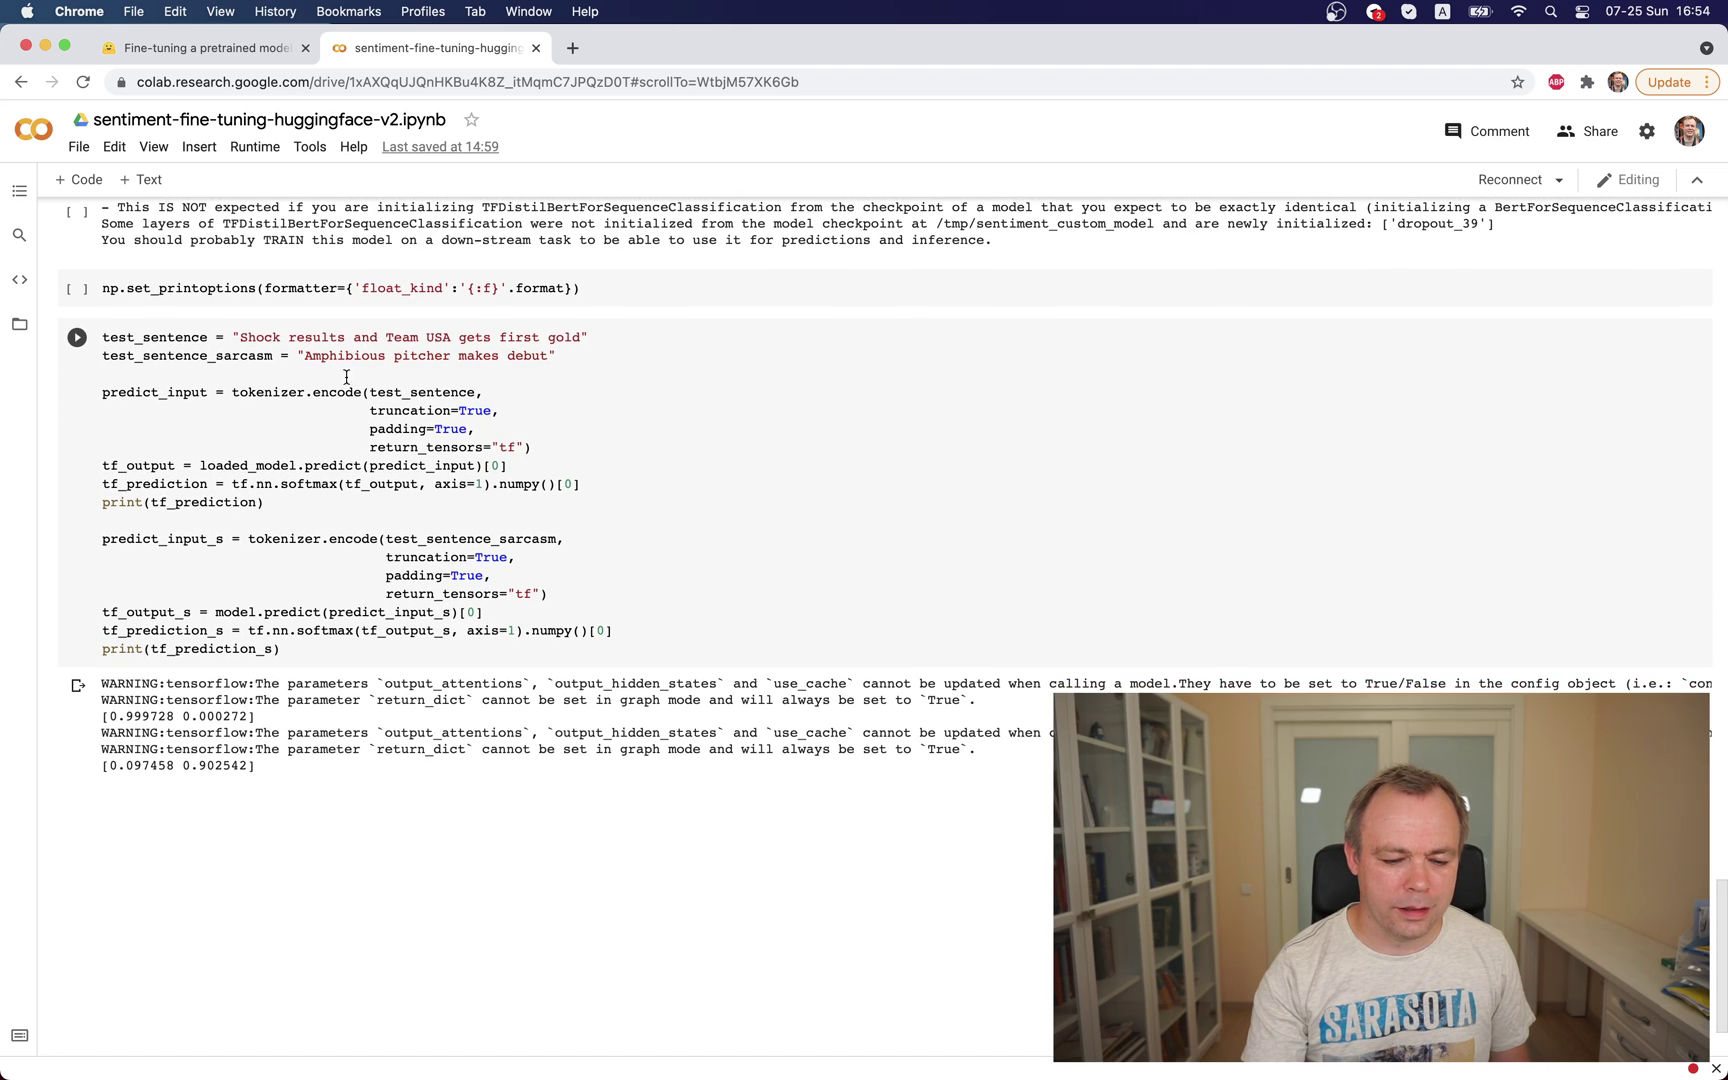
{"action": "left_click", "coordinate": [260, 412]}
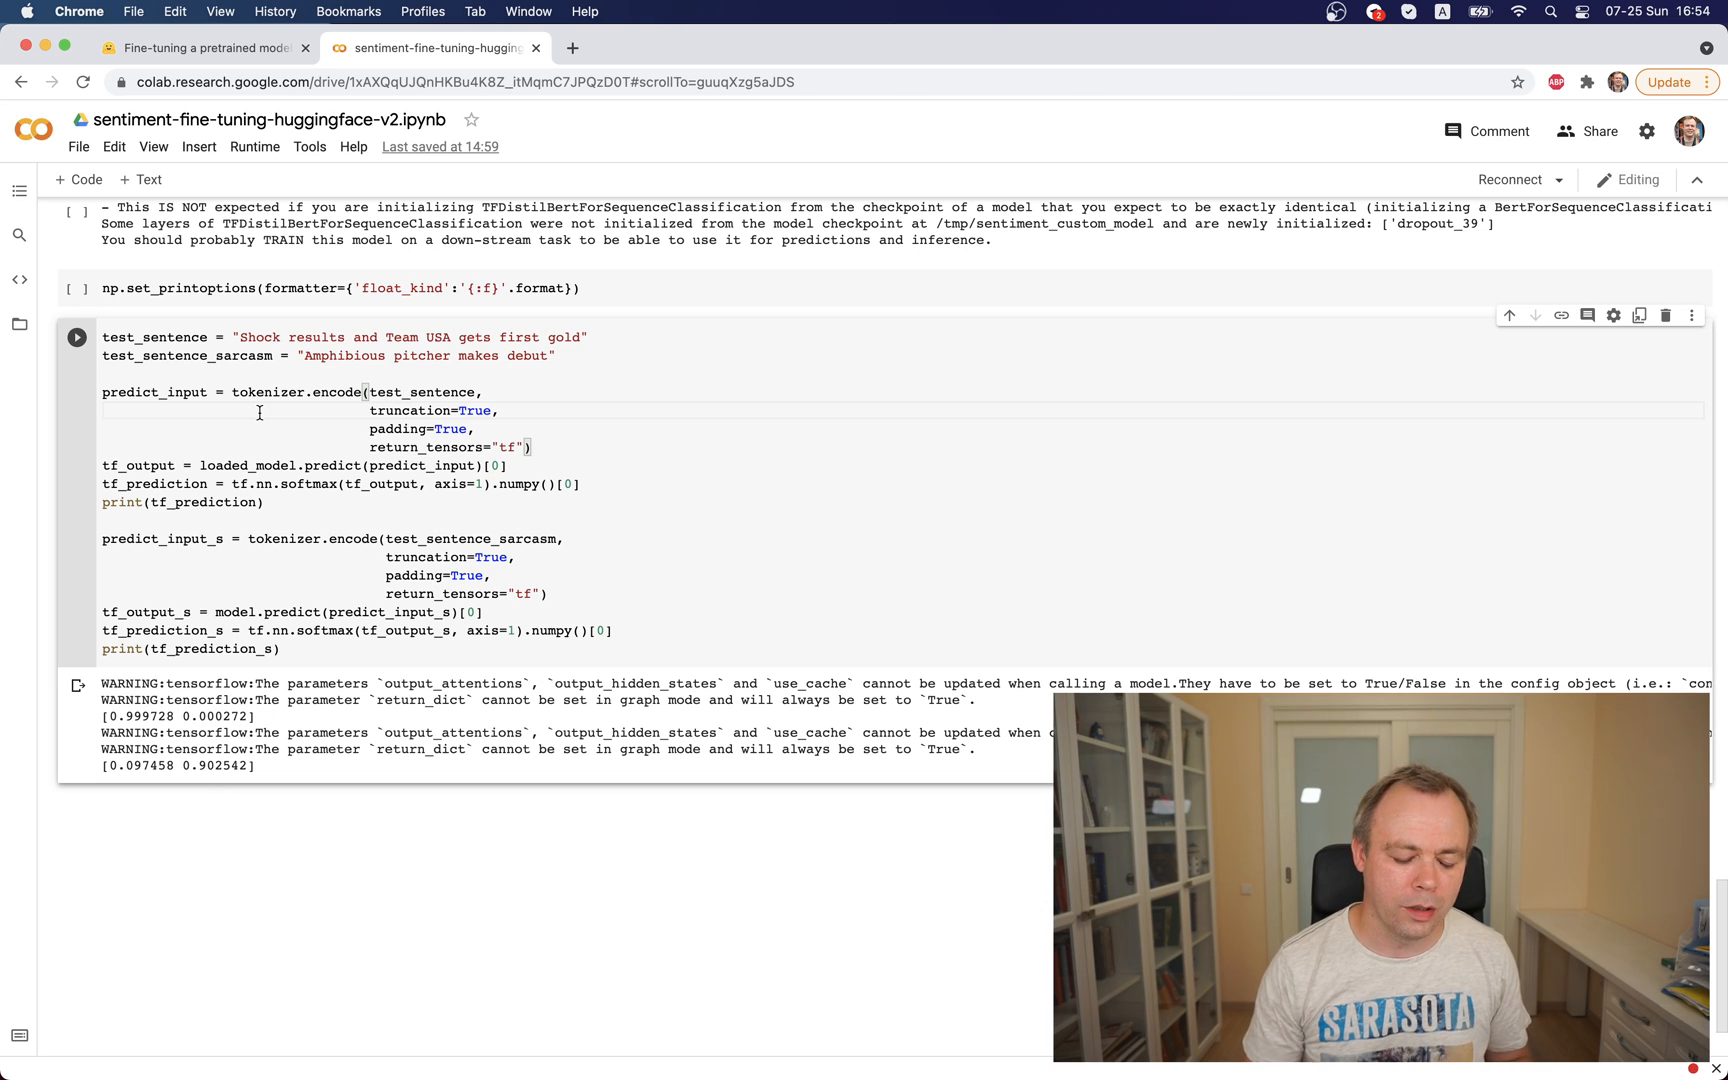
{"action": "scroll", "coordinate": [260, 413], "scroll_direction": "down", "scroll_amount": 1}
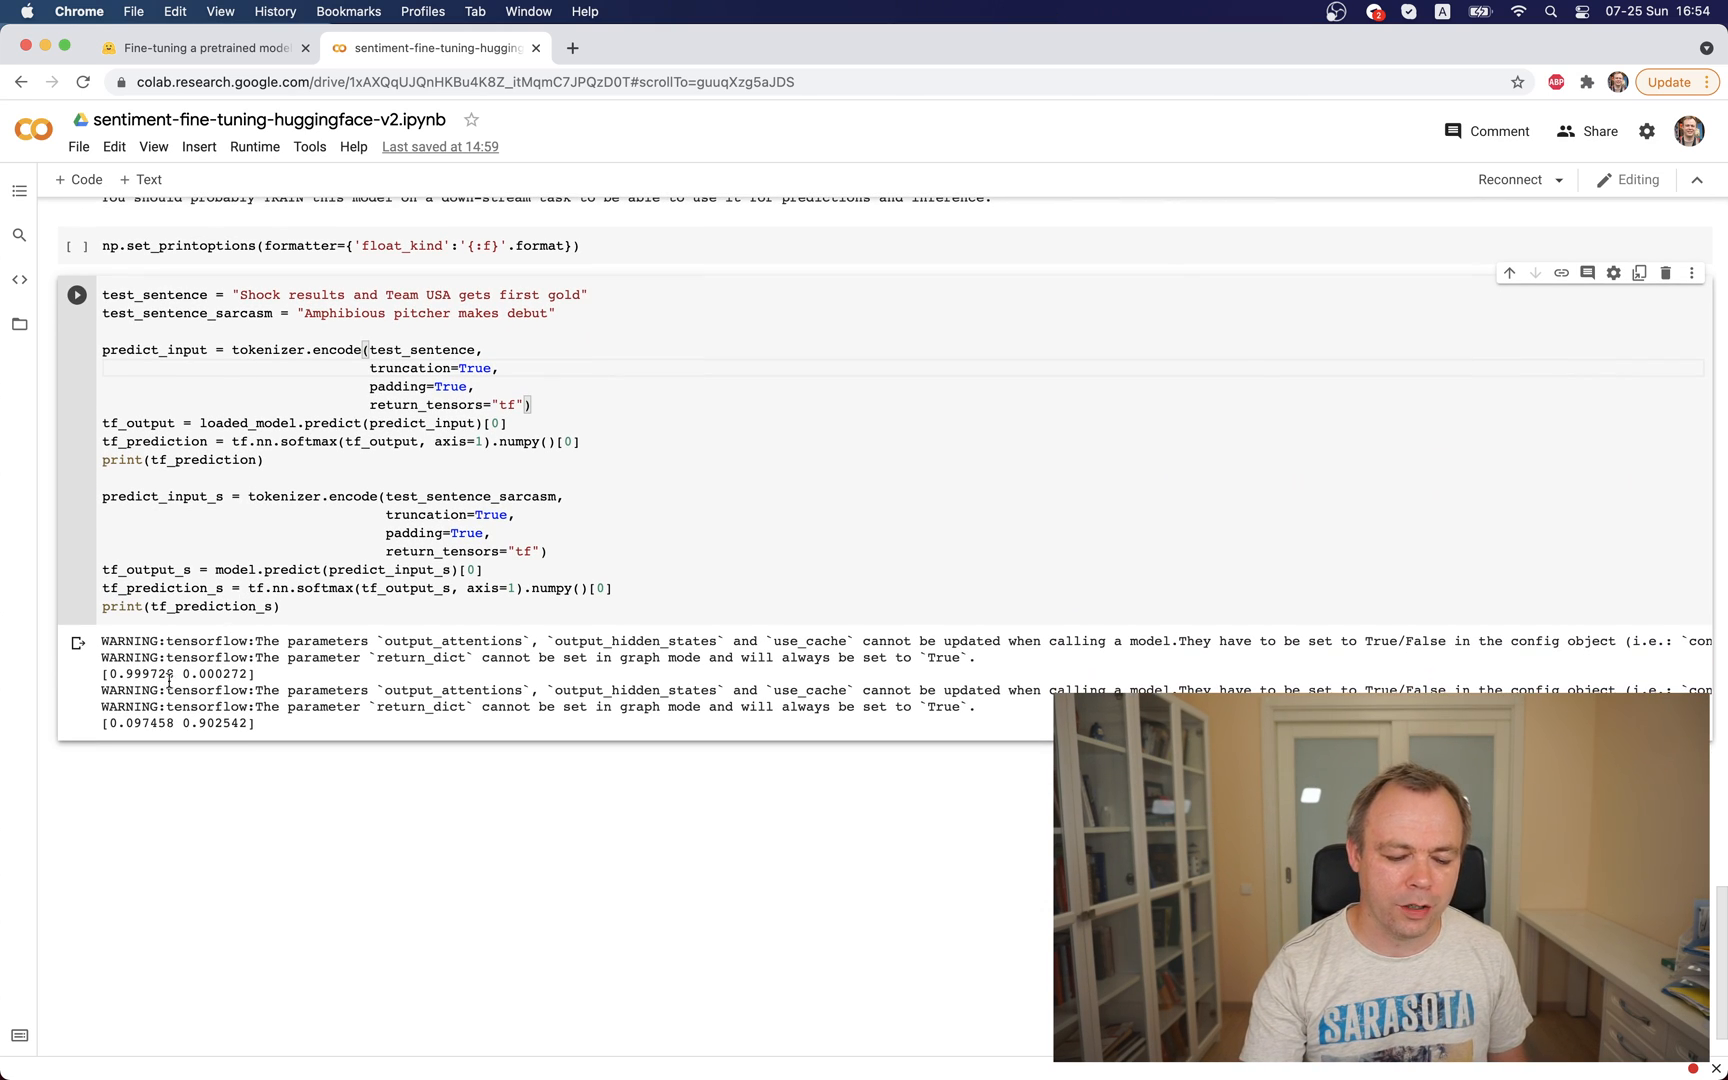